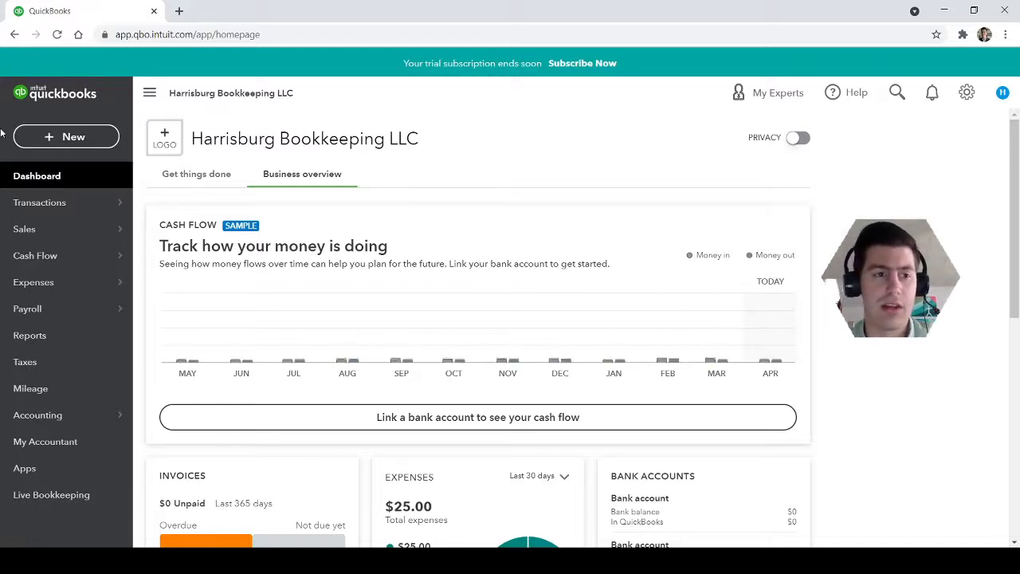
click(50, 138)
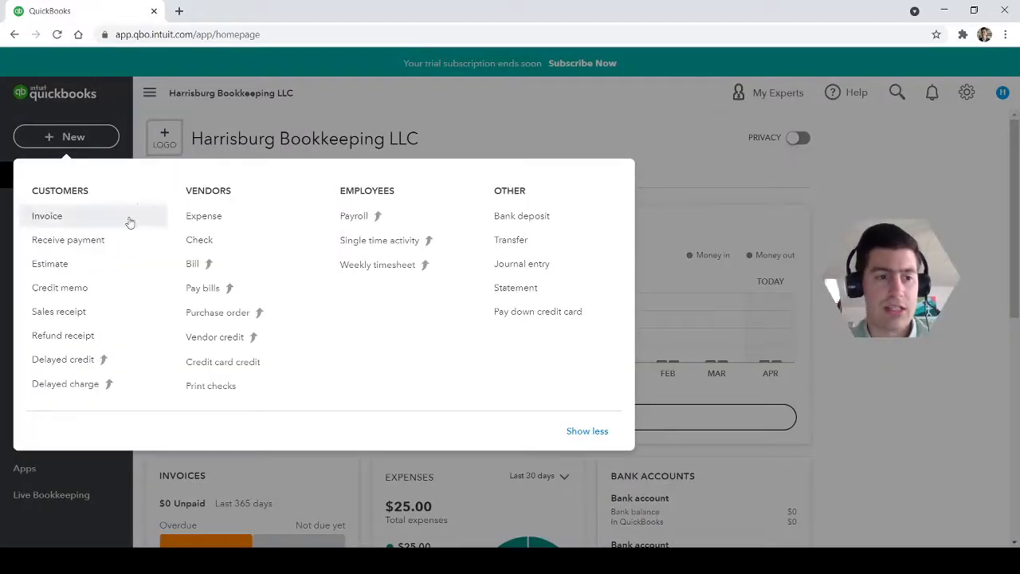
click(895, 191)
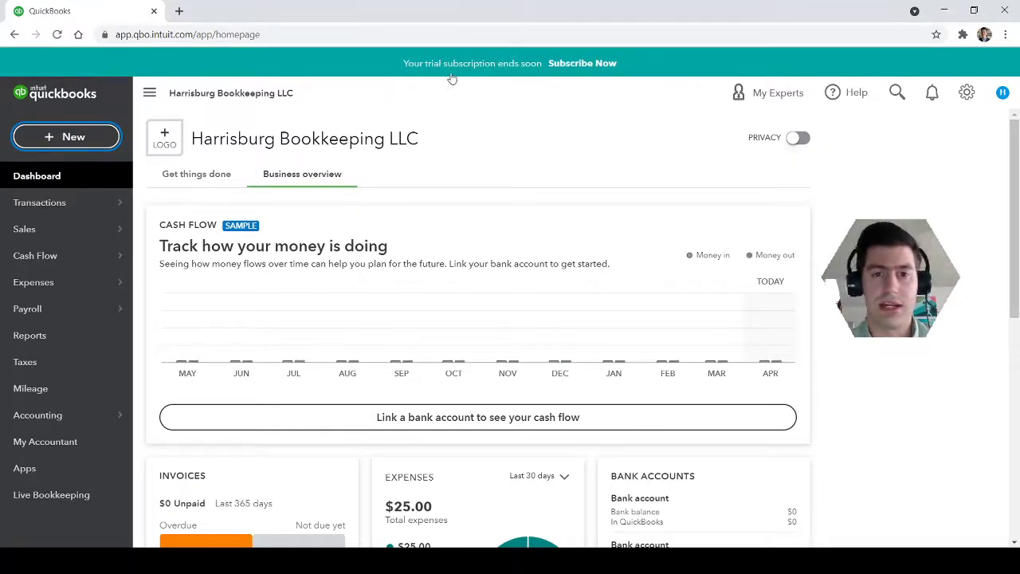
click(49, 142)
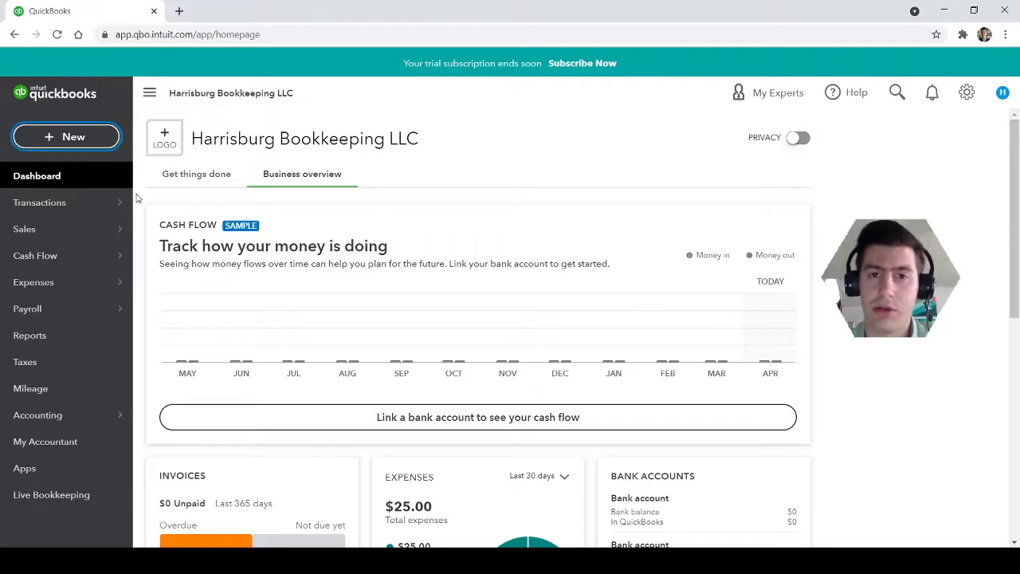
click(138, 146)
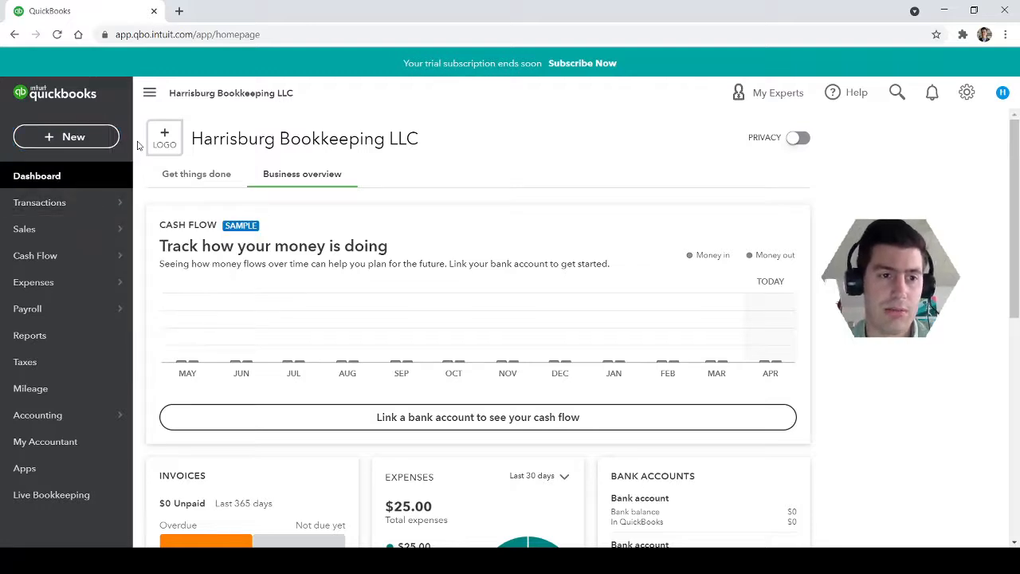
click(88, 142)
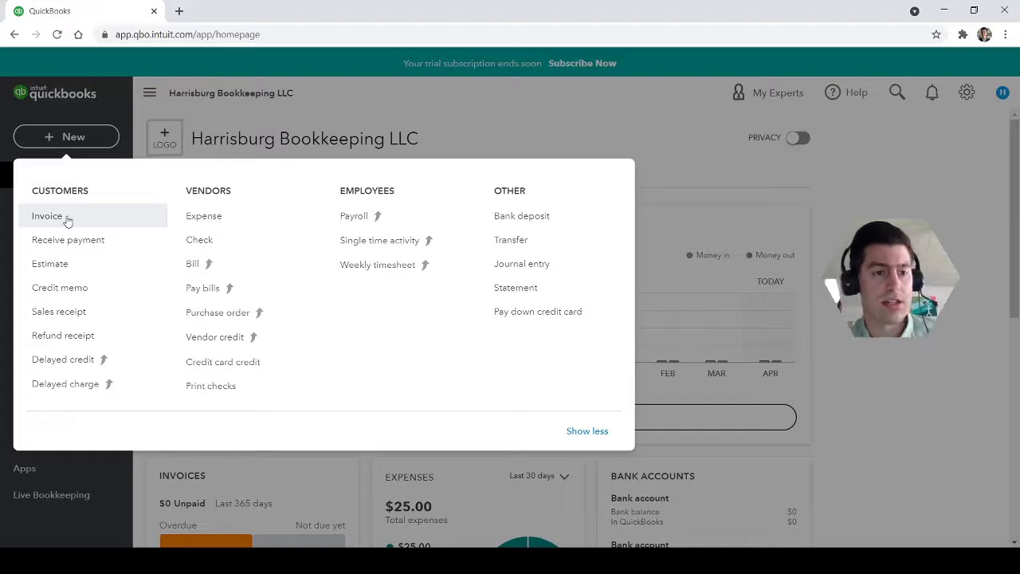
click(70, 137)
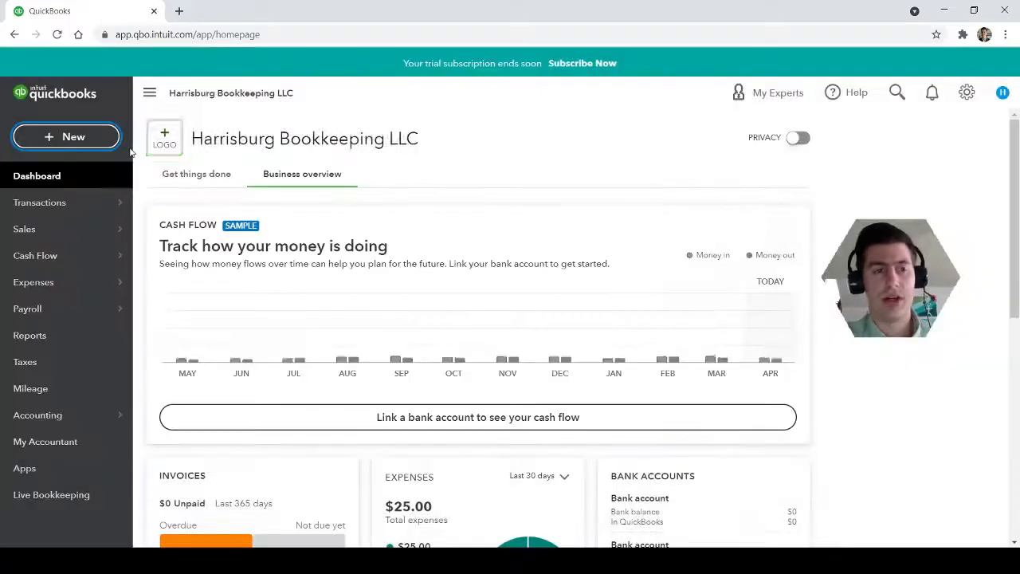
Start a new customer invoice and dismiss the guided tour of the form
click(66, 138)
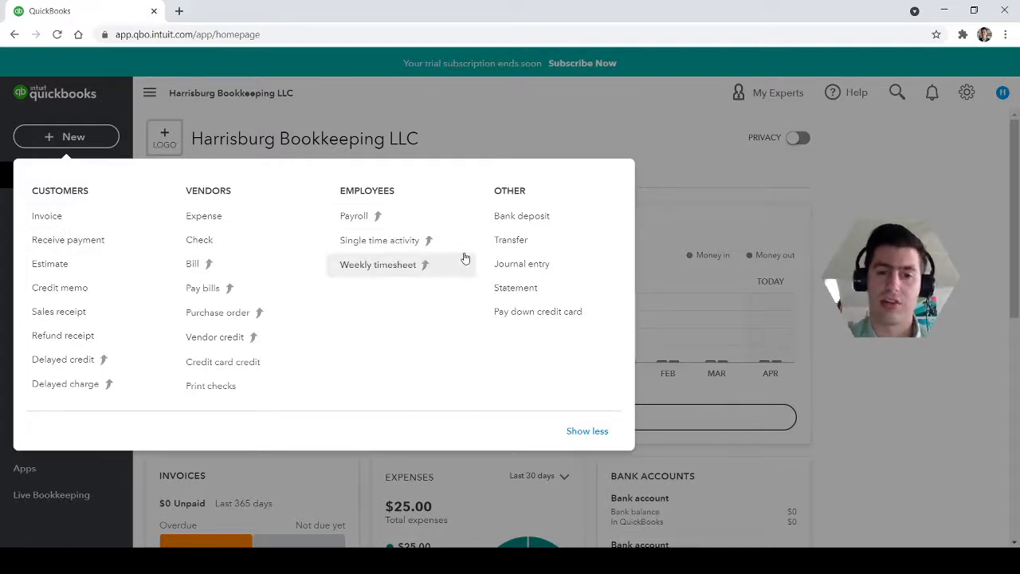
click(44, 221)
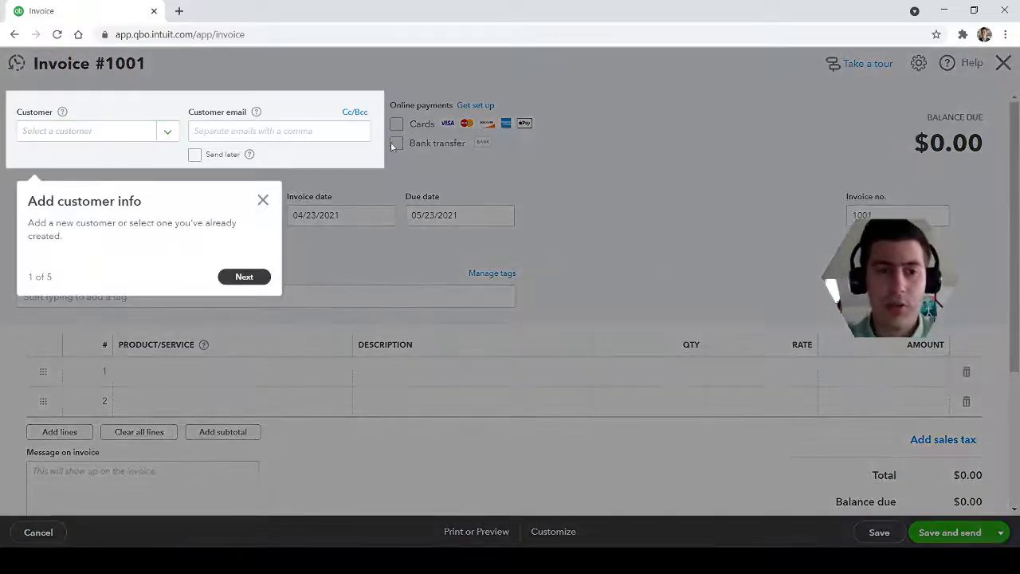
click(264, 200)
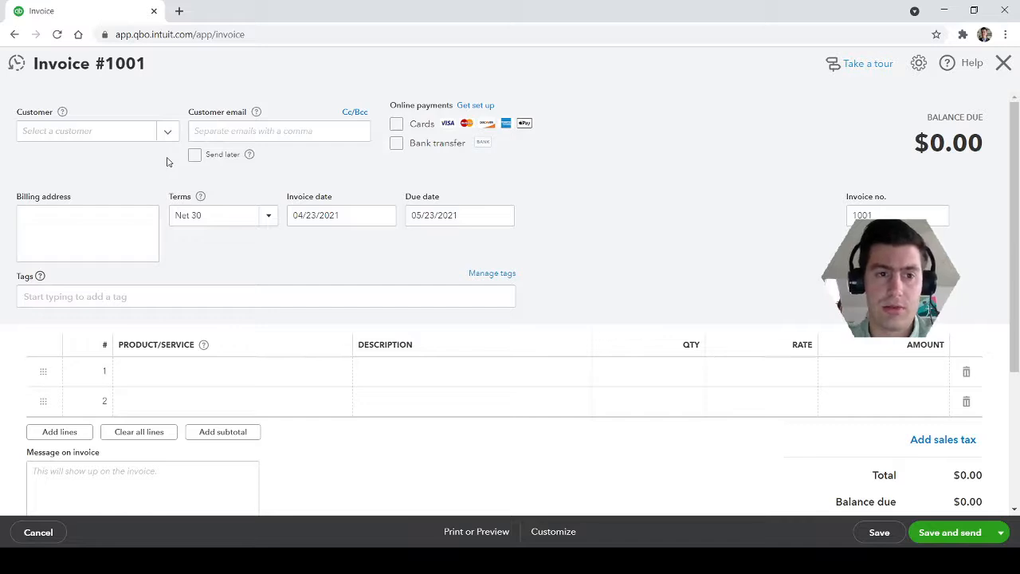
click(113, 134)
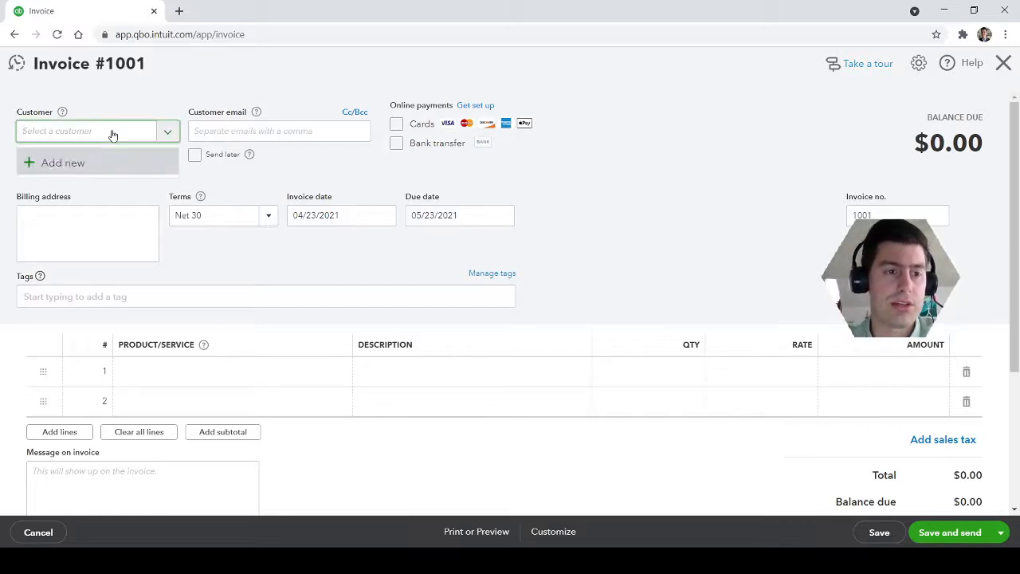
click(73, 164)
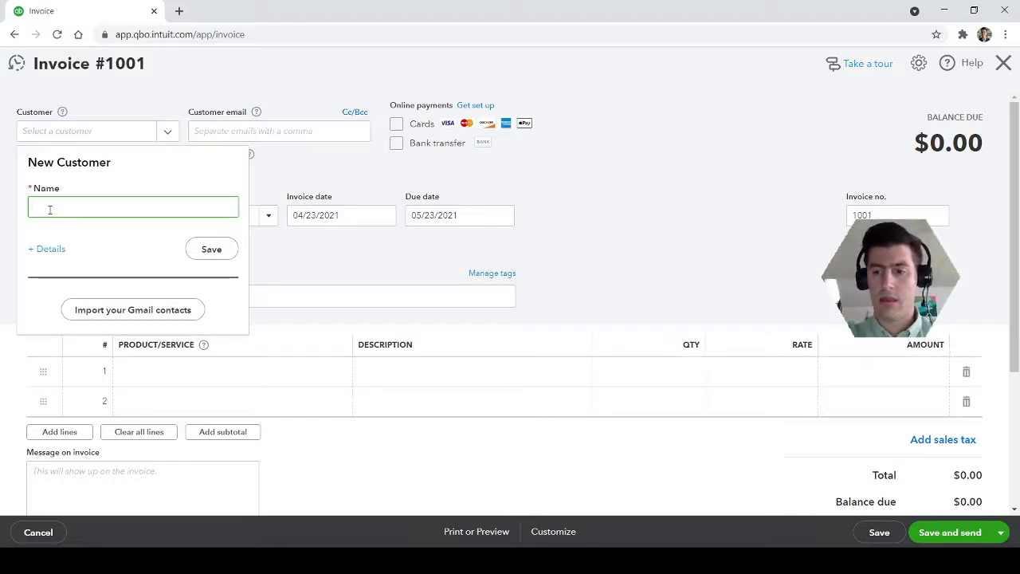
text(Harrisbur)
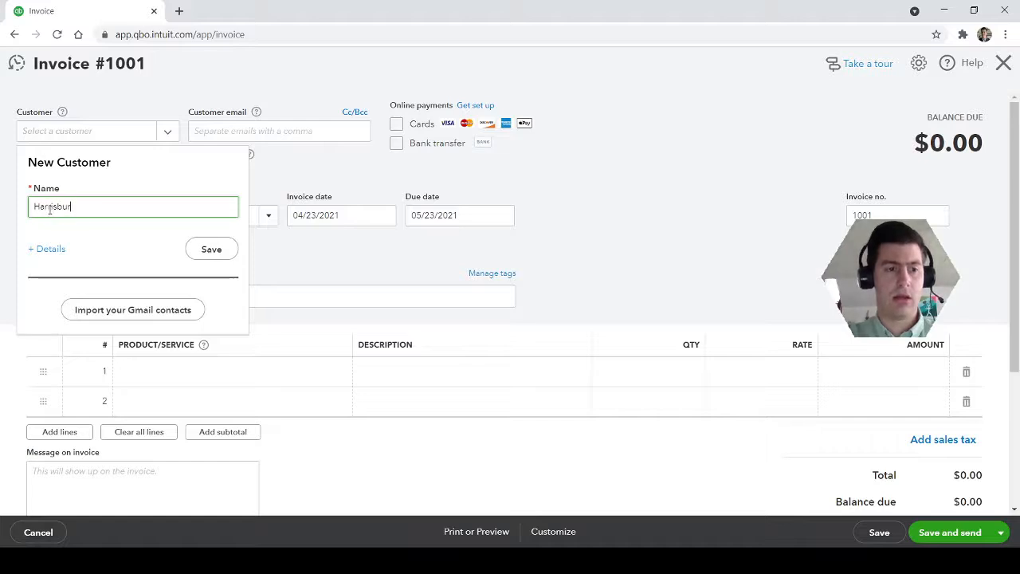
text(g Bookkeepin)
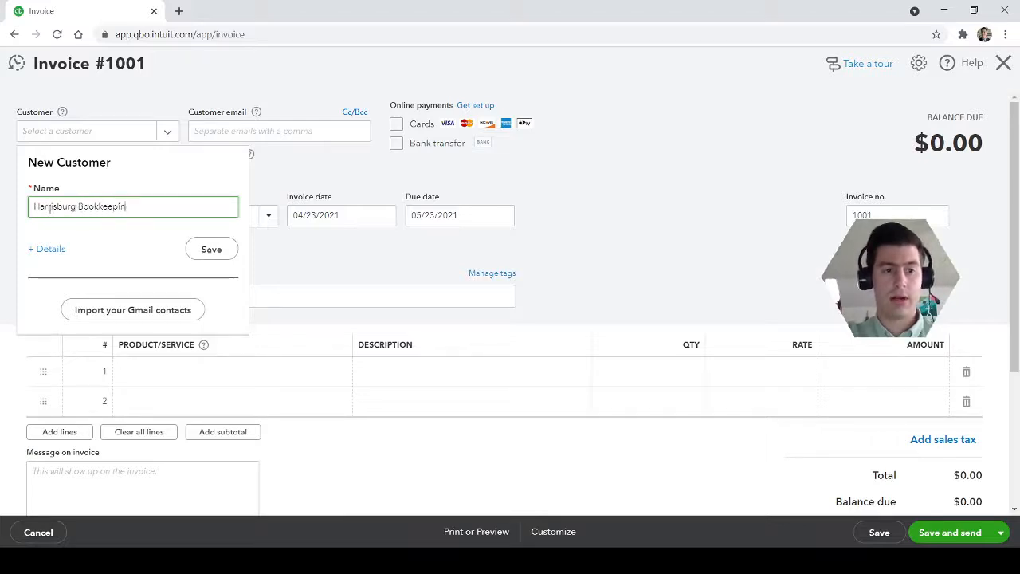
text(g)
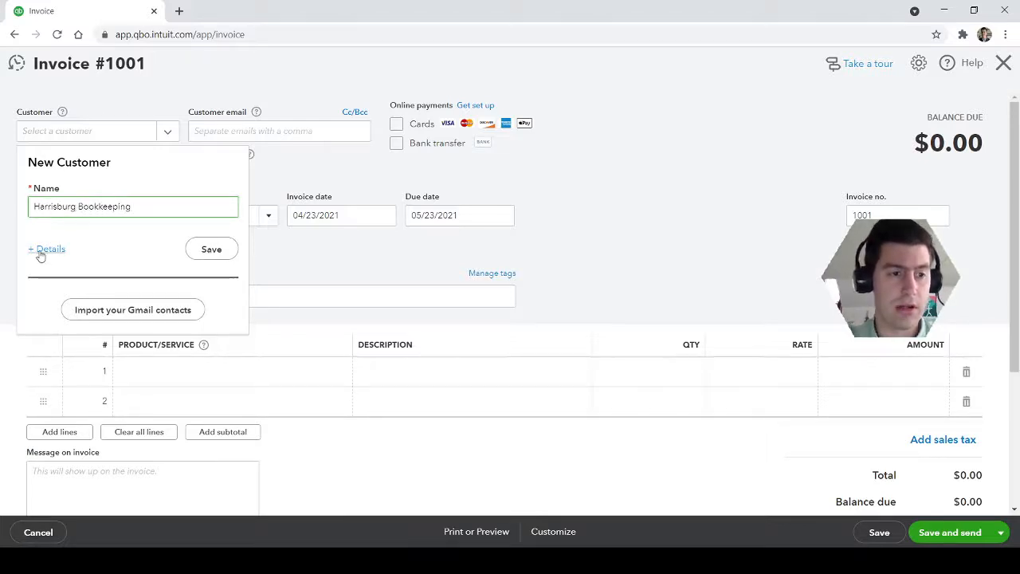
click(46, 250)
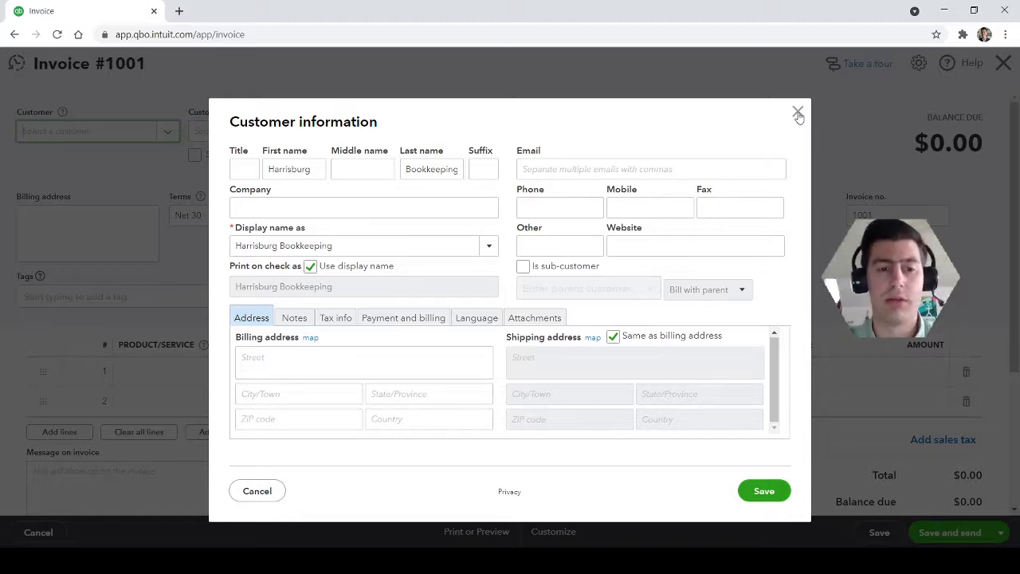
click(798, 113)
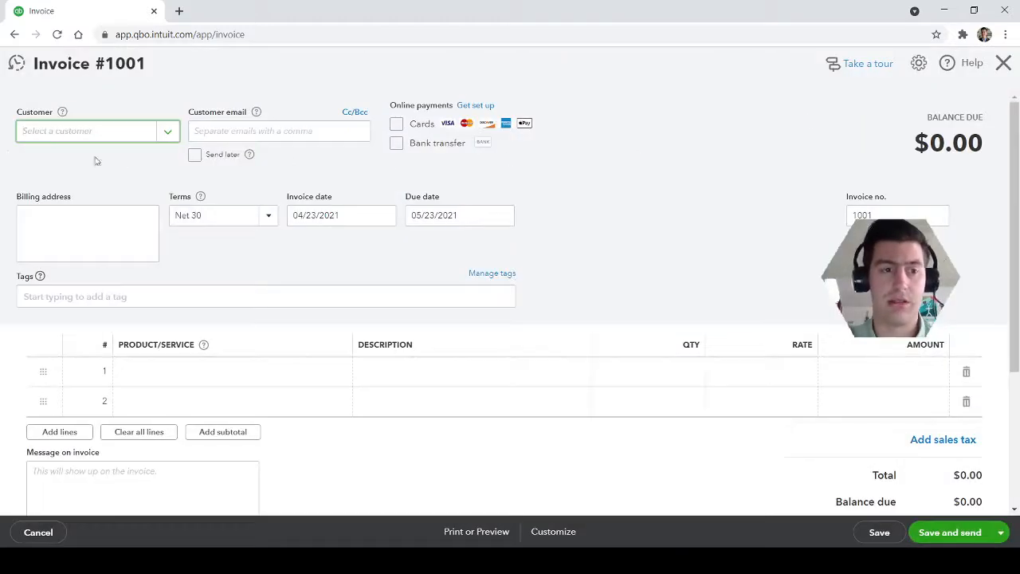
Add Harrisburg Bookkeeping as a new customer and save it as the invoice's customer
click(49, 130)
text(Ha)
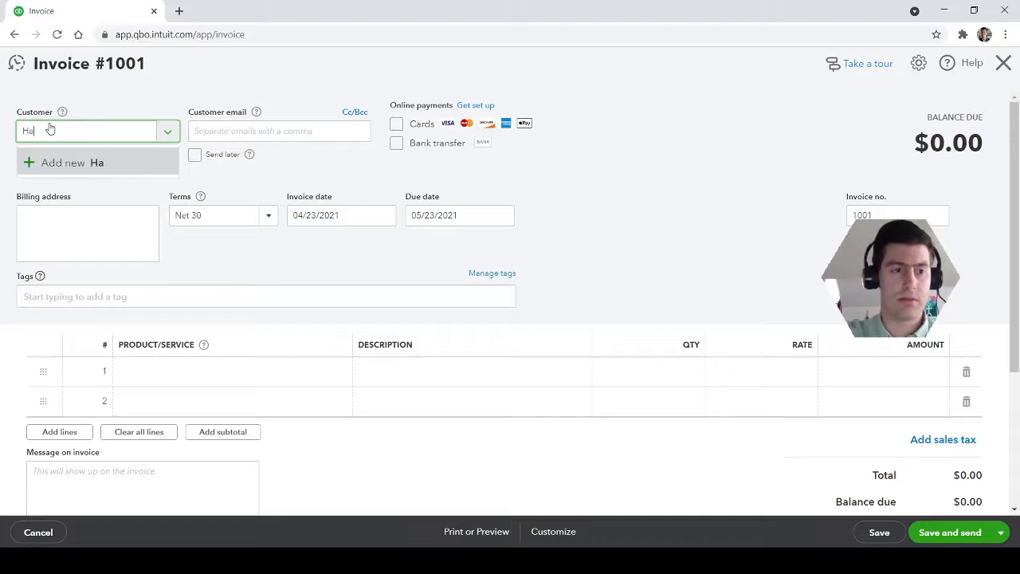
text(rrisburg Bookkeeping)
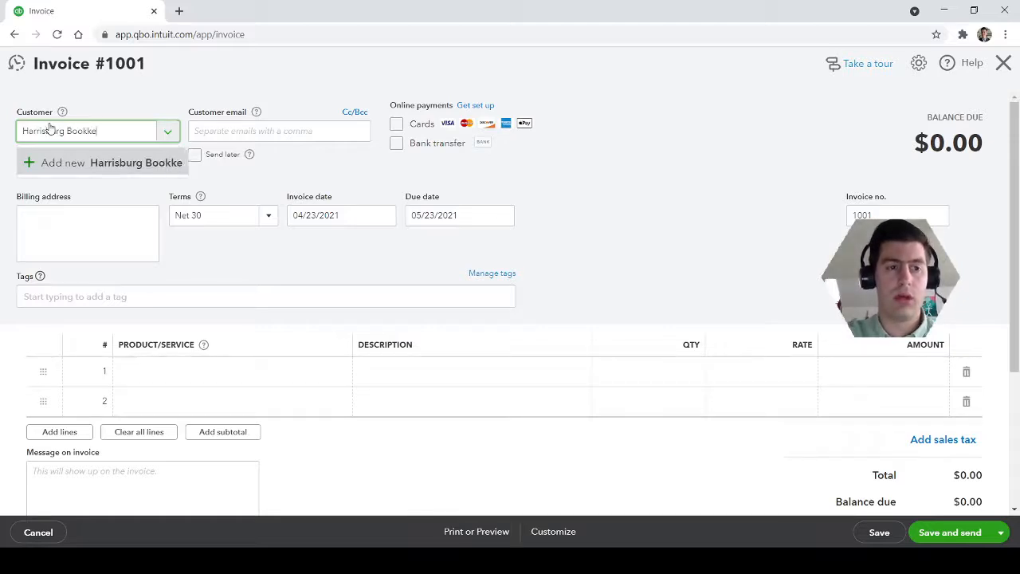
click(94, 168)
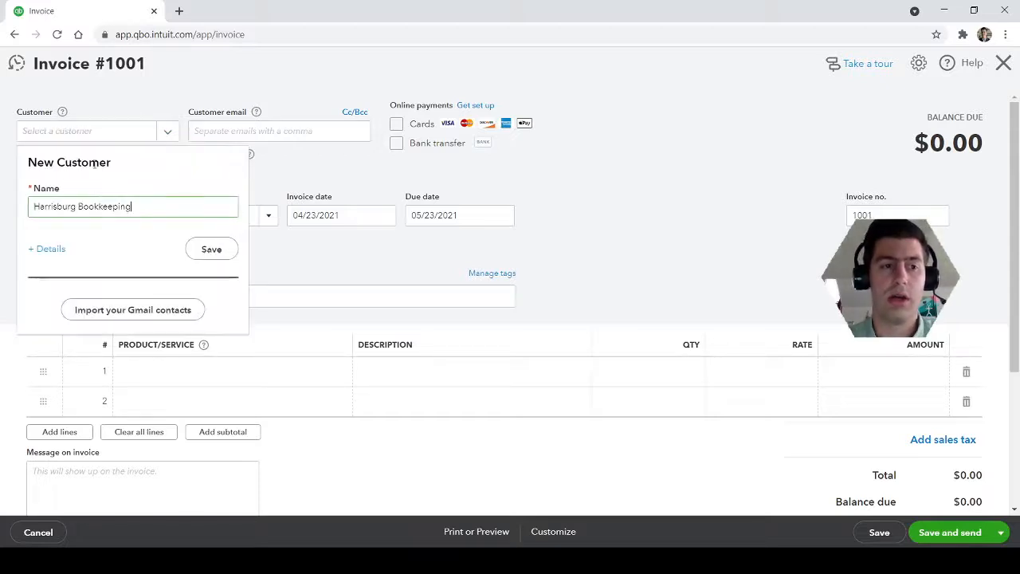
click(225, 253)
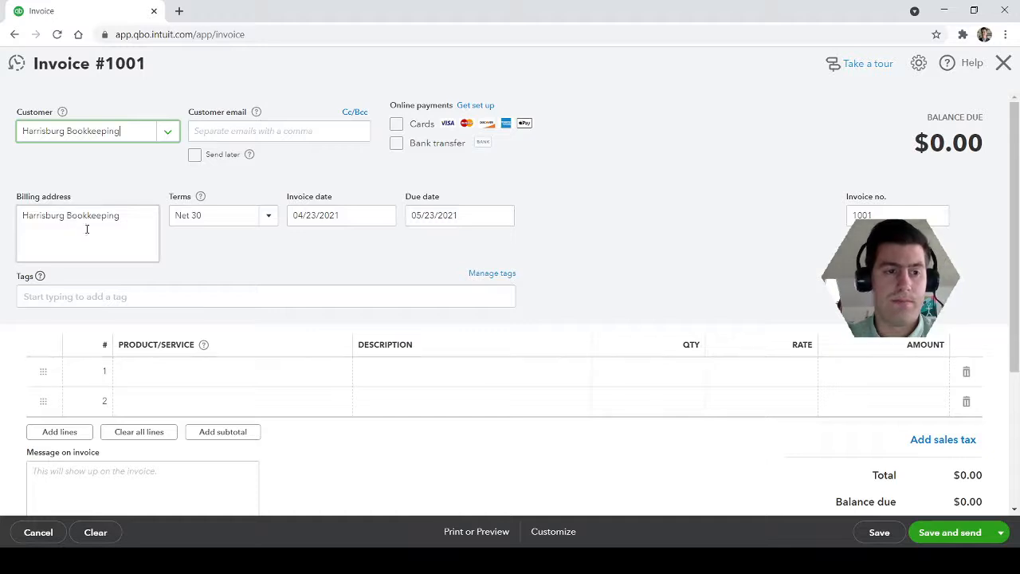
Examine the invoice's customer email and send-later help, the online payment options and the payment terms
click(269, 132)
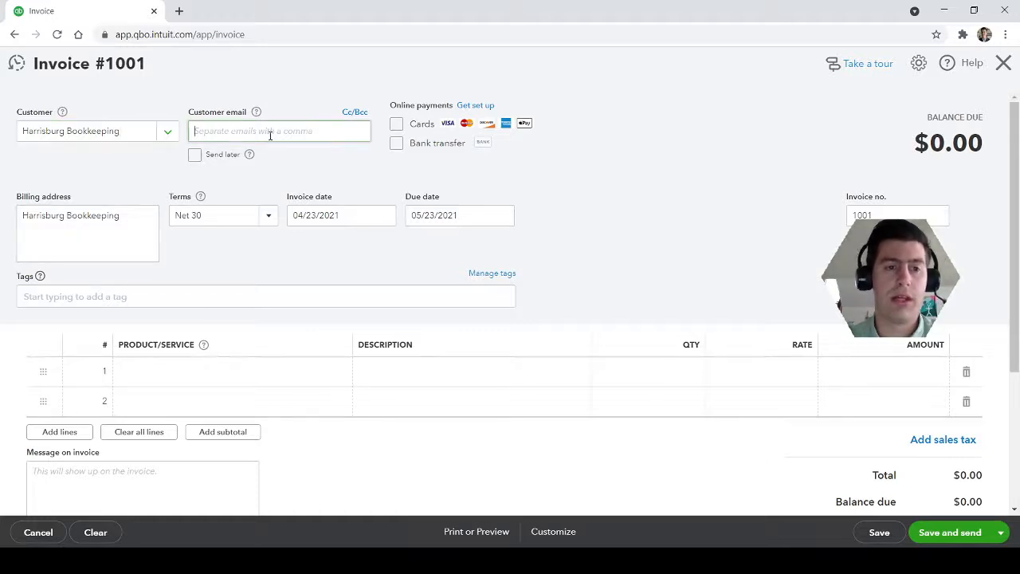
click(603, 174)
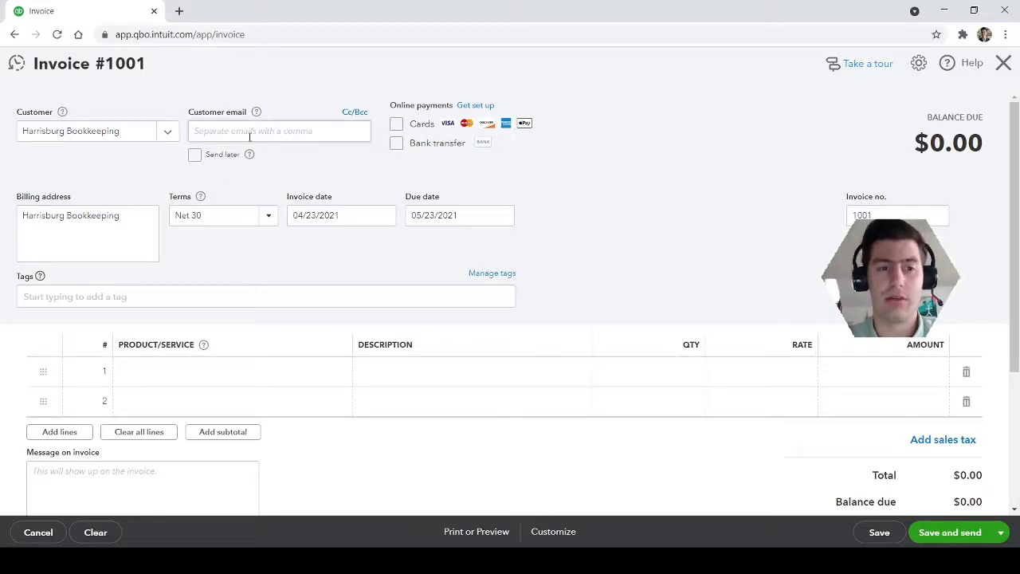
mouse_move(256, 114)
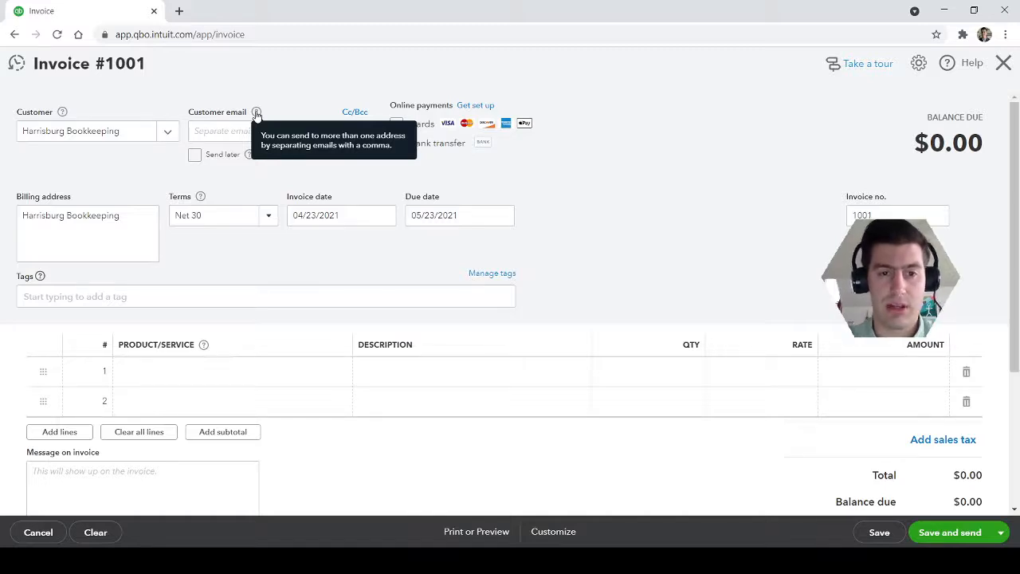
mouse_move(252, 157)
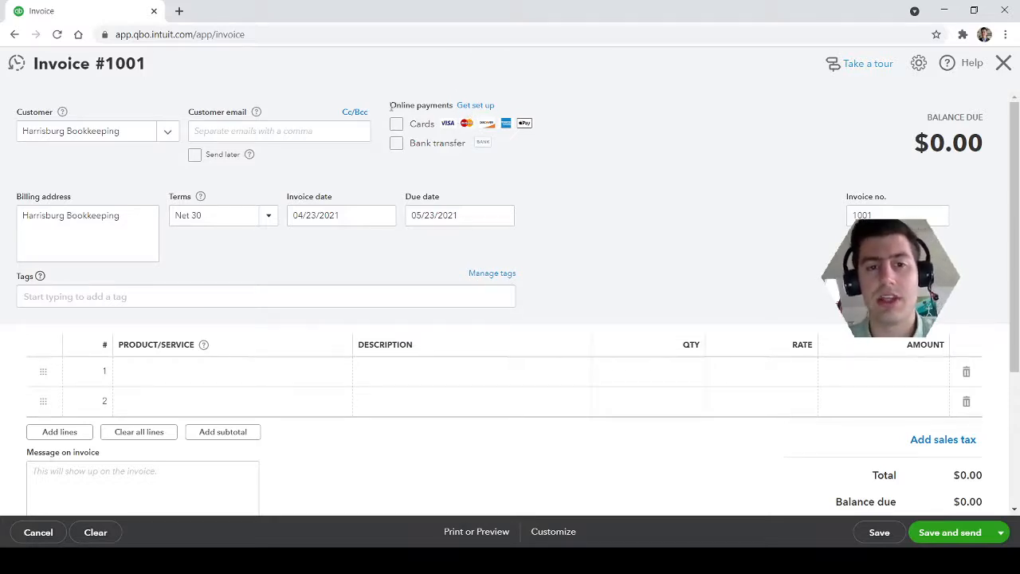
drag(391, 109, 524, 165)
click(523, 167)
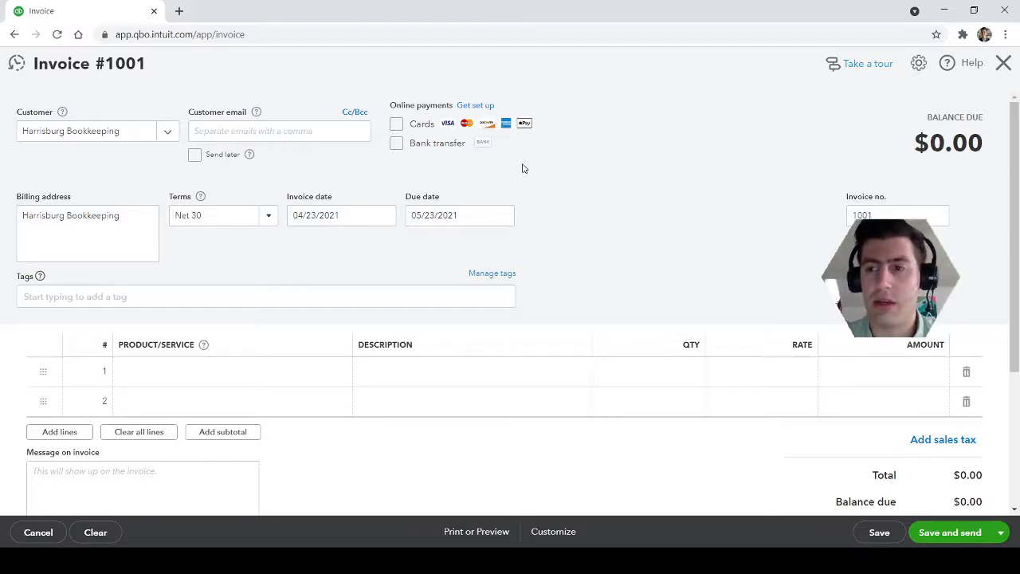
click(267, 217)
click(346, 261)
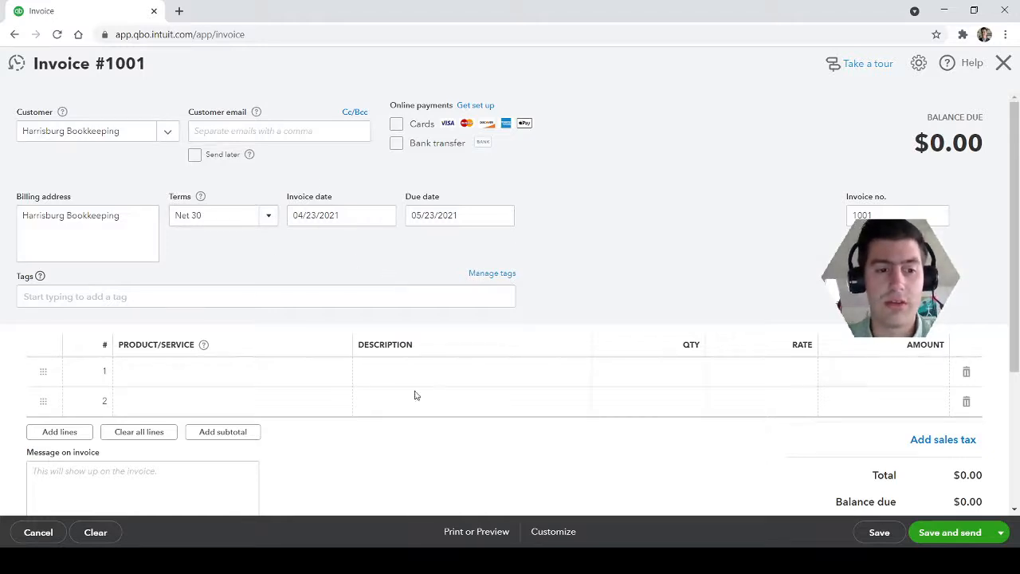
Set the product/service on the first invoice line to Sales
click(231, 371)
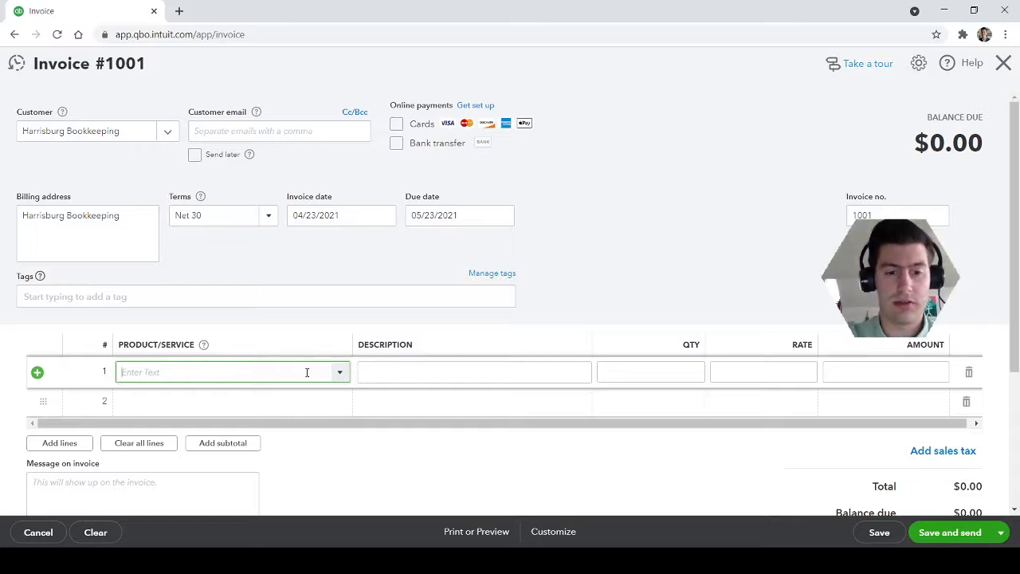
text(legal)
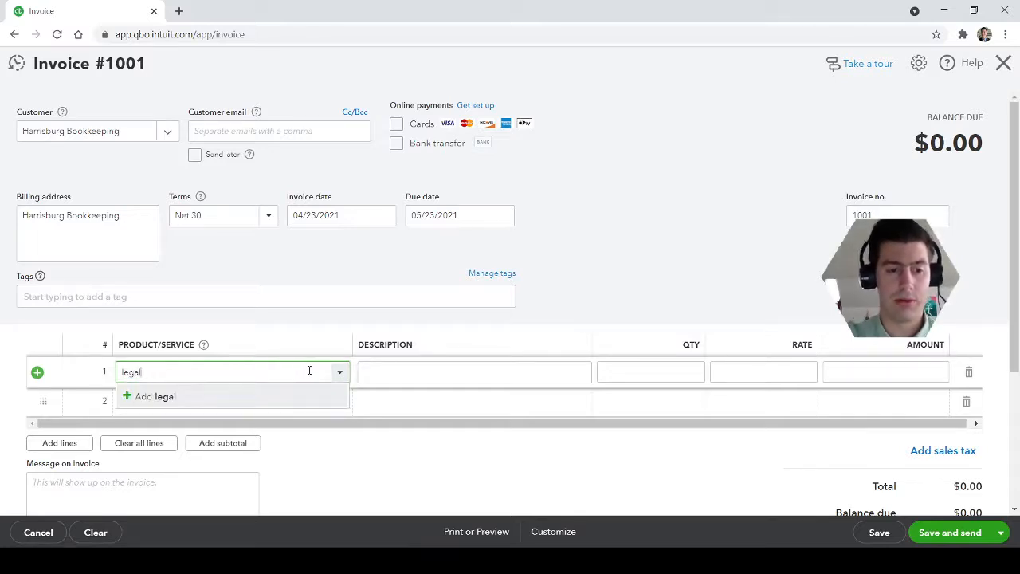
key(BackSpace)
key(BackSpace)
key(BackSpace)
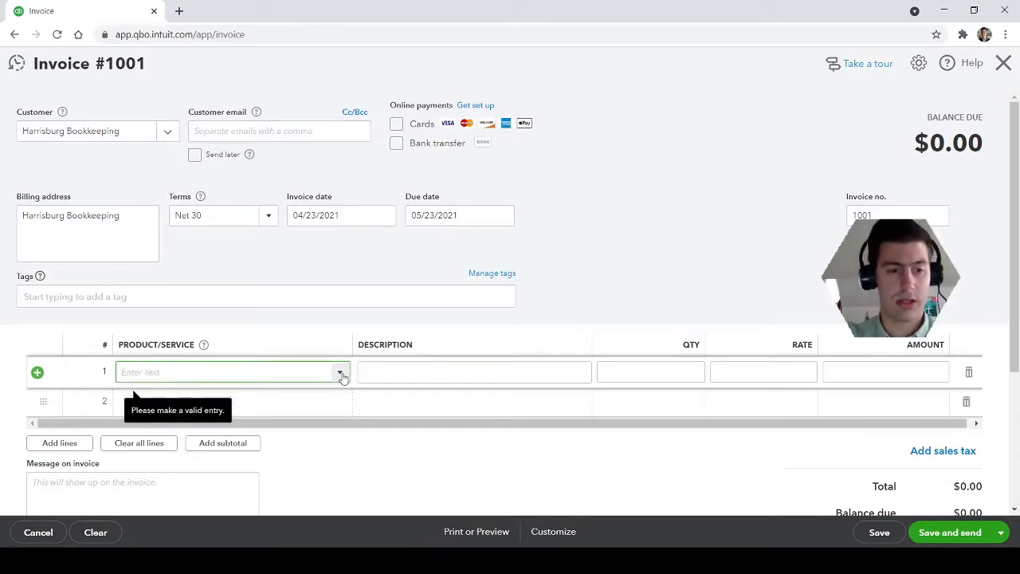
click(342, 377)
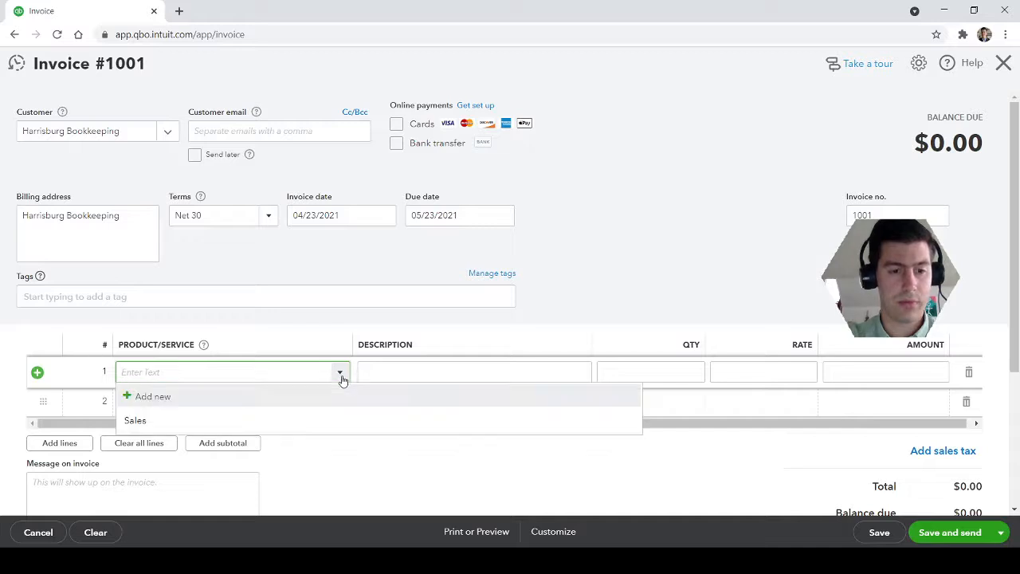
click(181, 421)
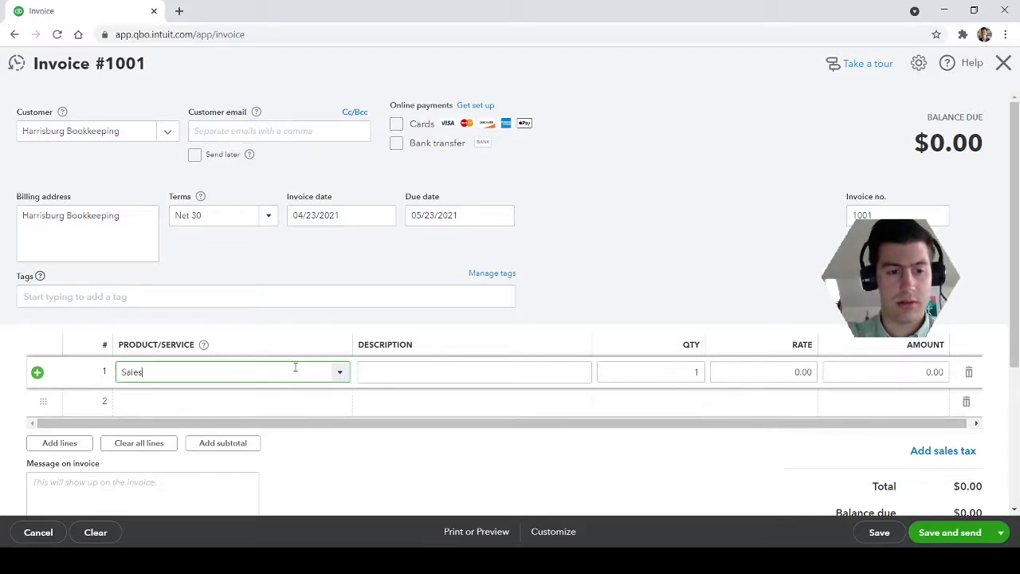
Clear the product/service entry from the first invoice line
click(396, 367)
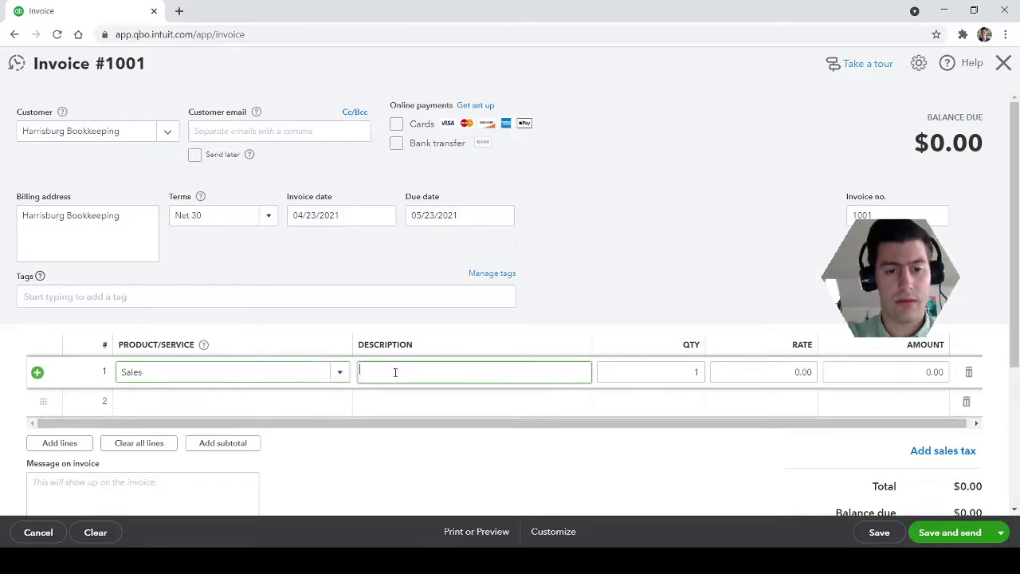
click(659, 294)
click(166, 366)
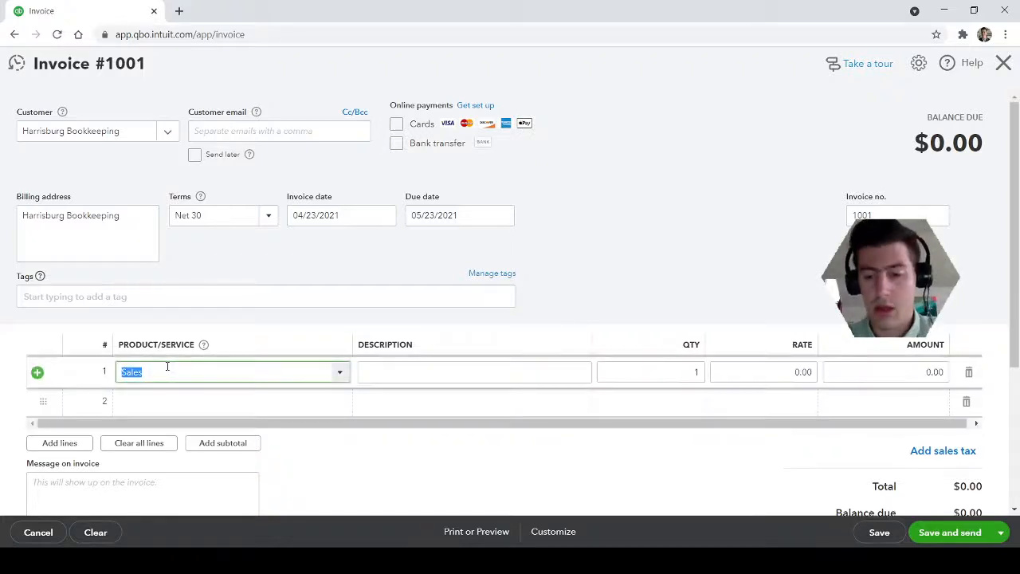
key(BackSpace)
click(357, 487)
click(544, 533)
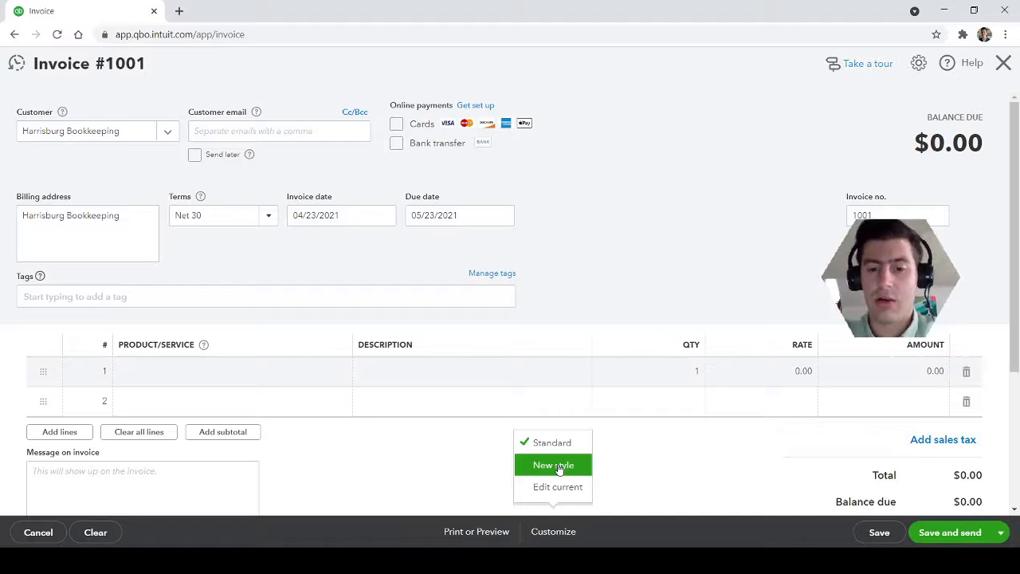
click(547, 536)
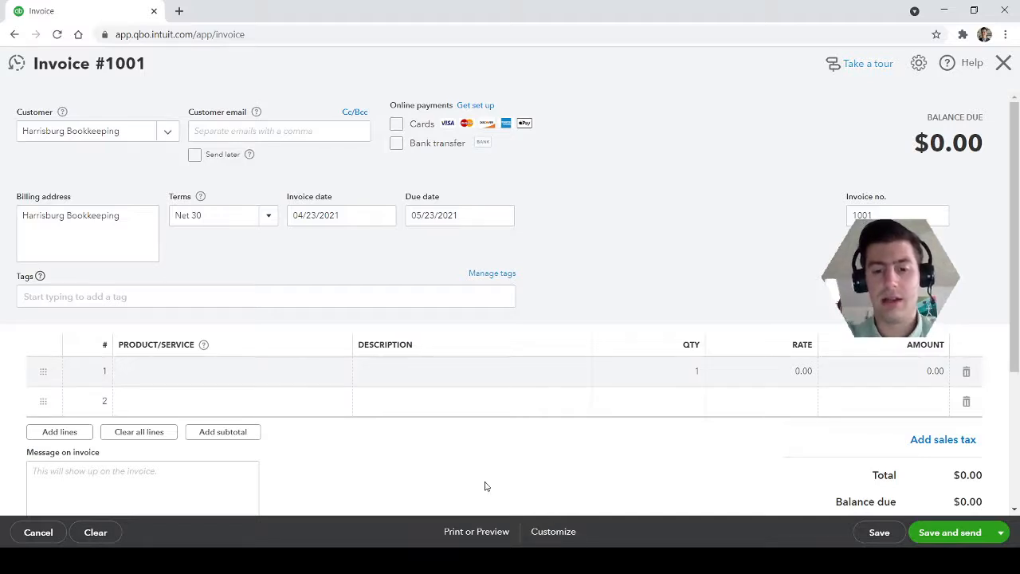
Check the invoice's customization styles and try to open its print preview
click(562, 538)
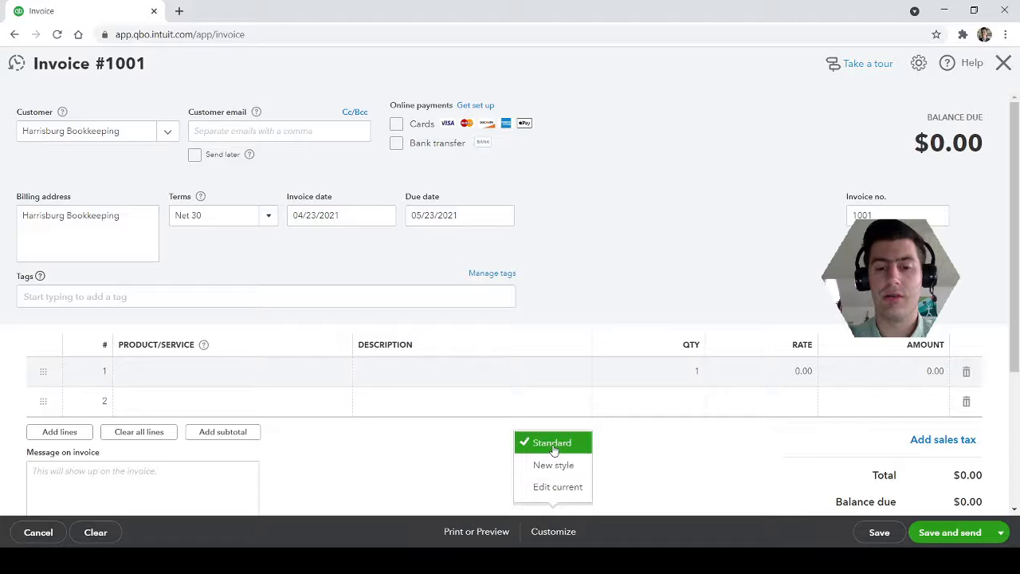
click(467, 534)
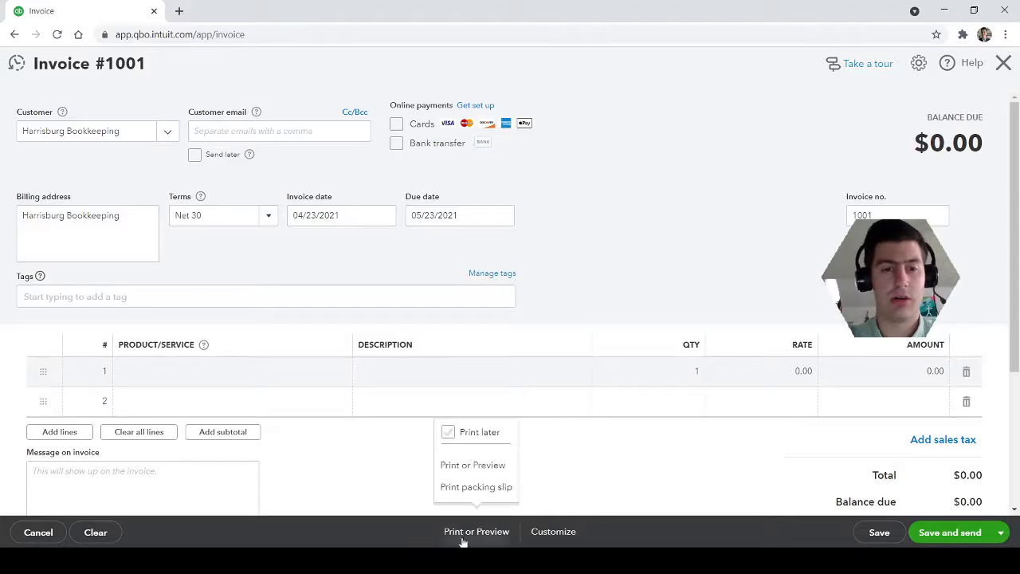
click(474, 466)
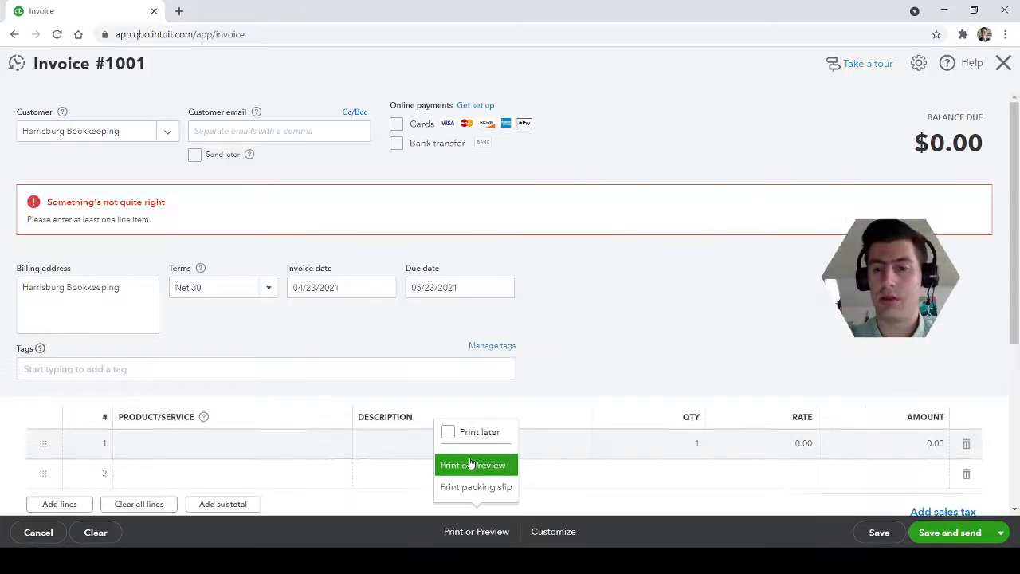
Fill in the first invoice line with product/service Sales, description Sales, quantity 1 and rate 100
scroll(505, 348, down, 1)
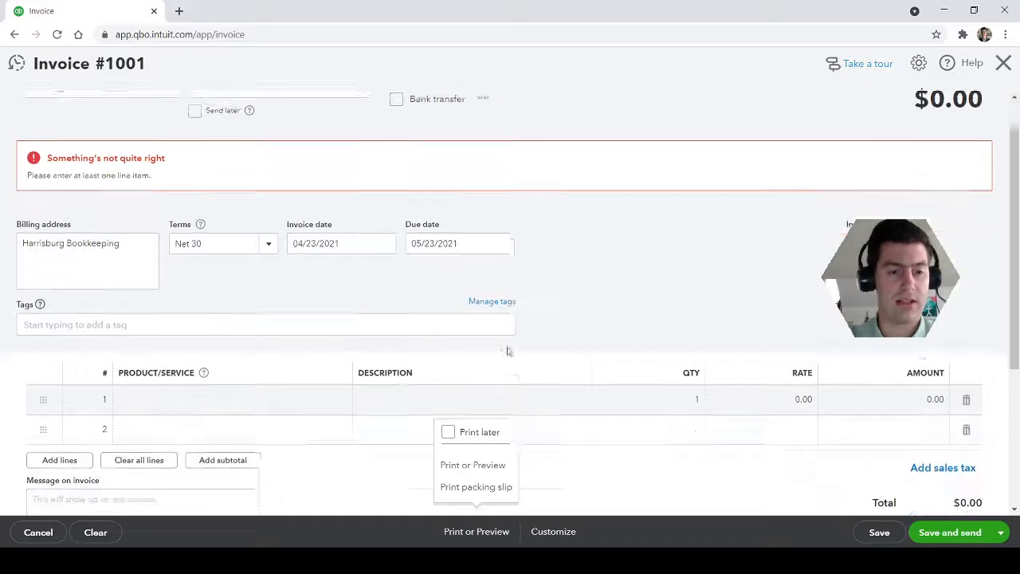
click(337, 376)
click(341, 380)
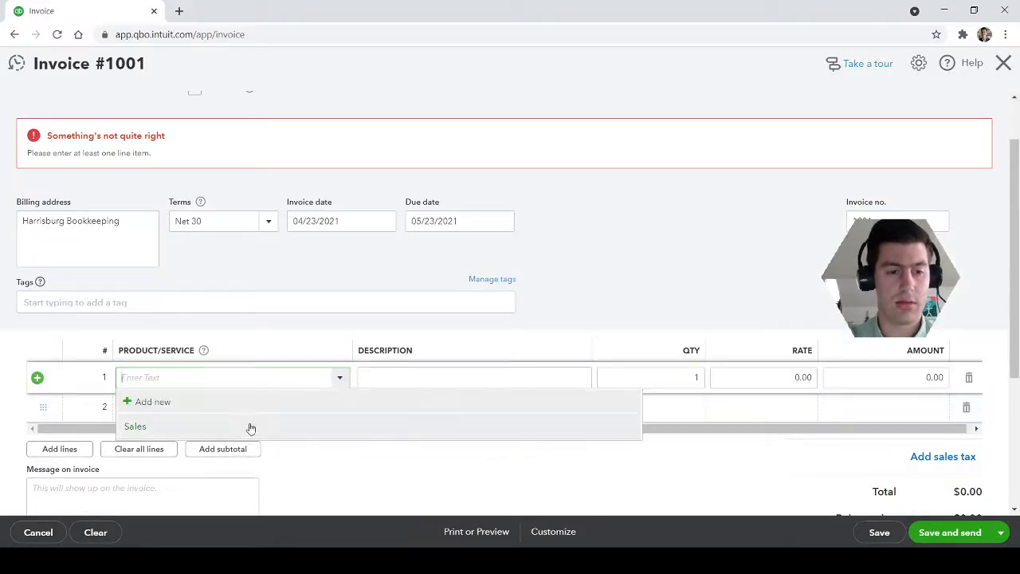
click(250, 424)
click(420, 376)
text(Sales)
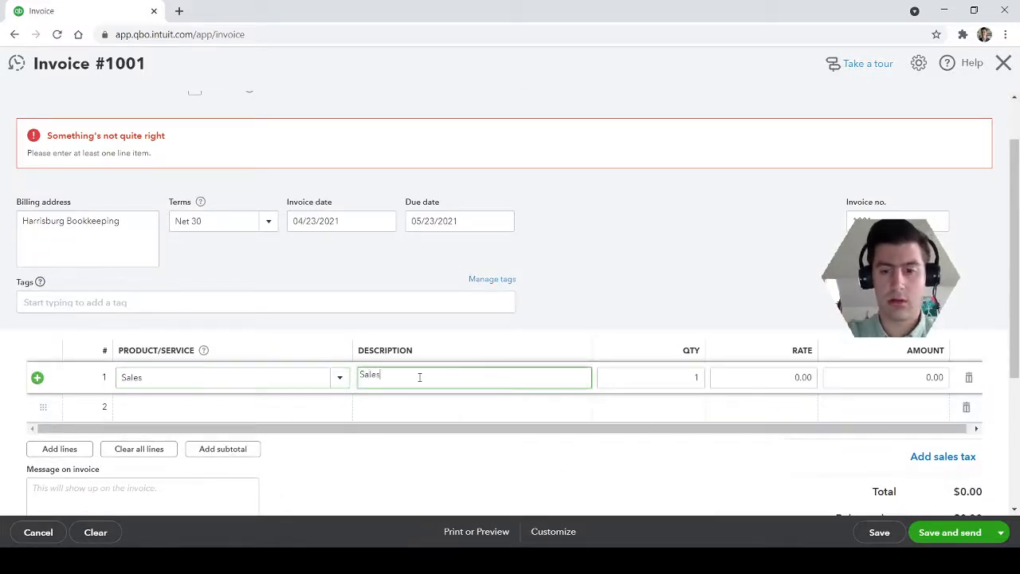
key(Tab)
key(Tab)
text(1)
key(Tab)
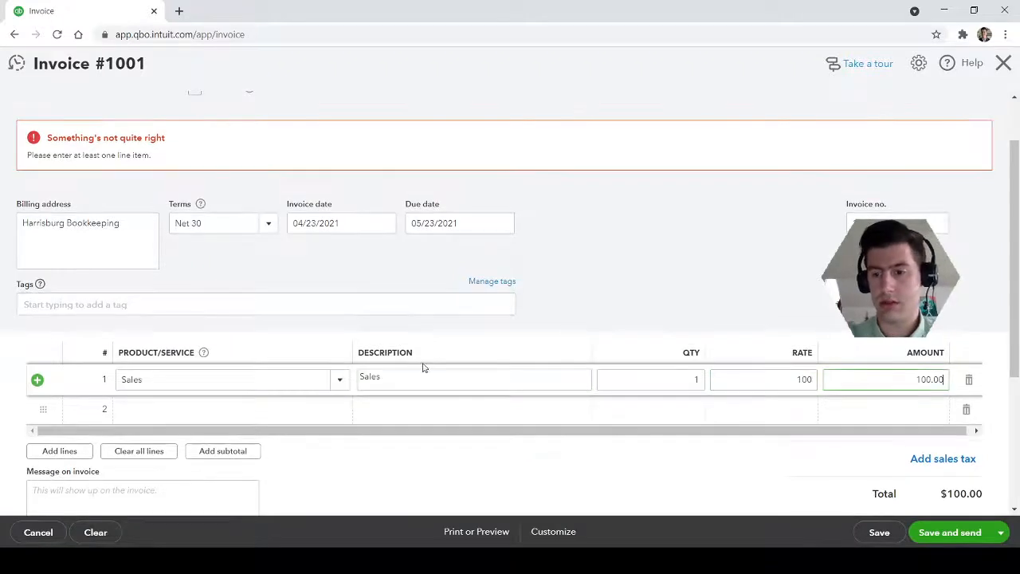
Open the invoice's print preview, review the full page and close it
click(477, 532)
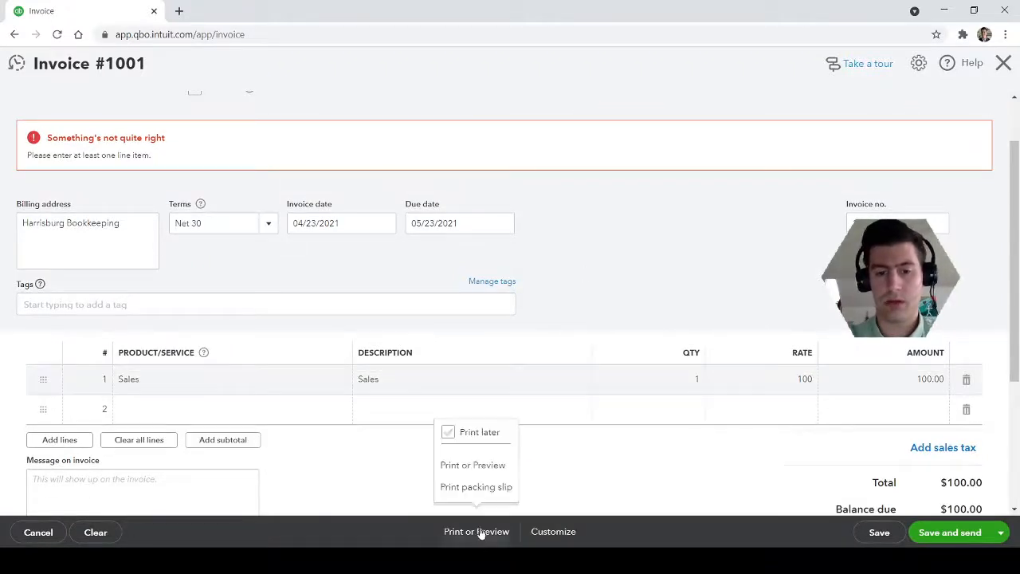
click(475, 467)
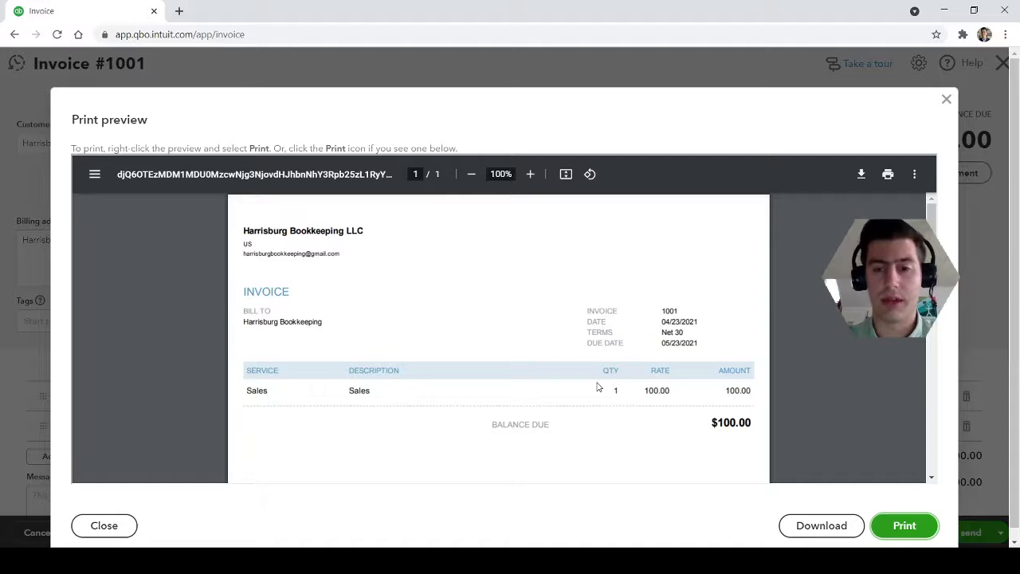
scroll(598, 387, down, 5)
scroll(598, 385, up, 5)
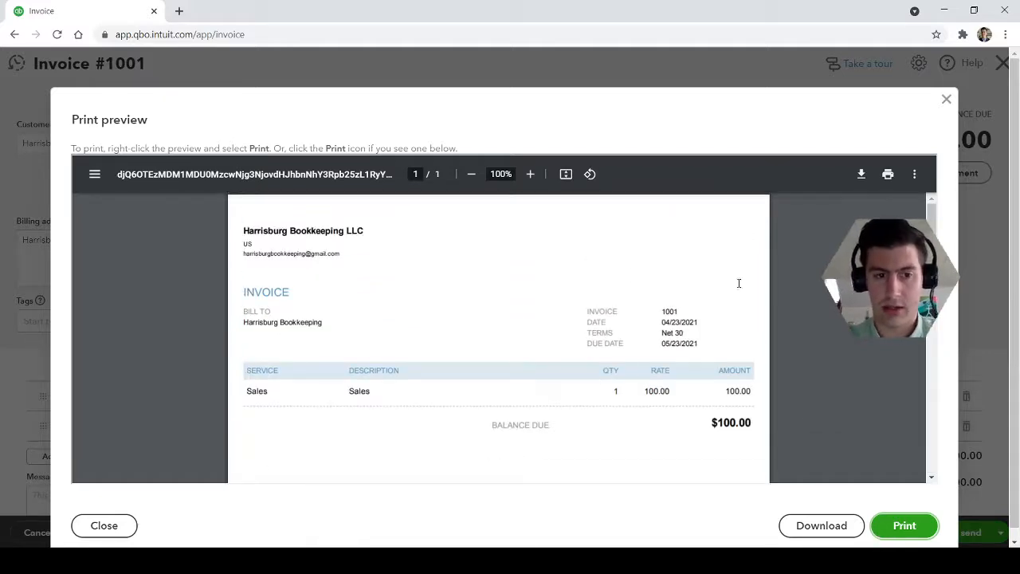
click(947, 101)
Start a new invoice style and add the saved Harrisburg Bookkeeping logo to it
click(526, 534)
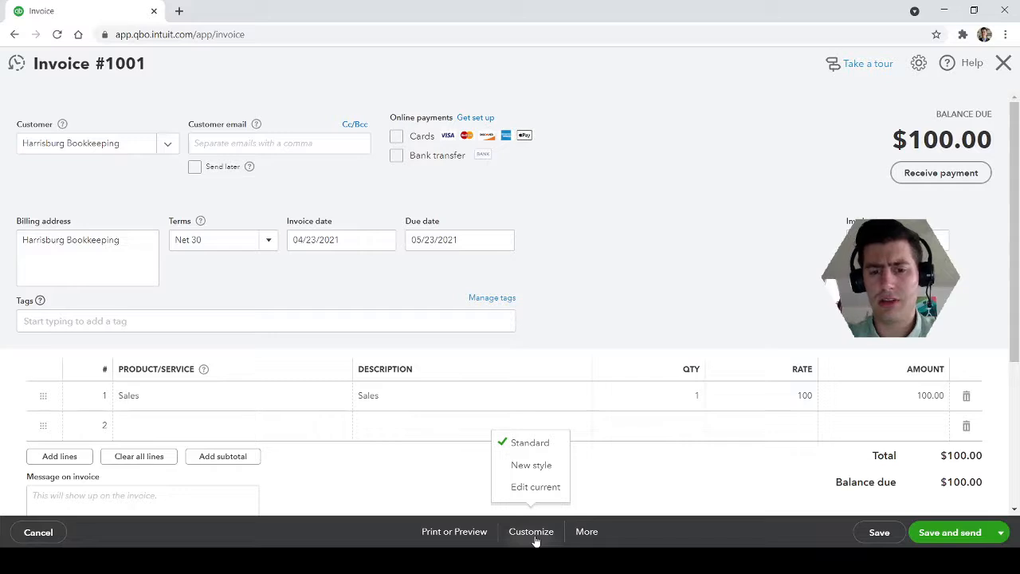
click(544, 474)
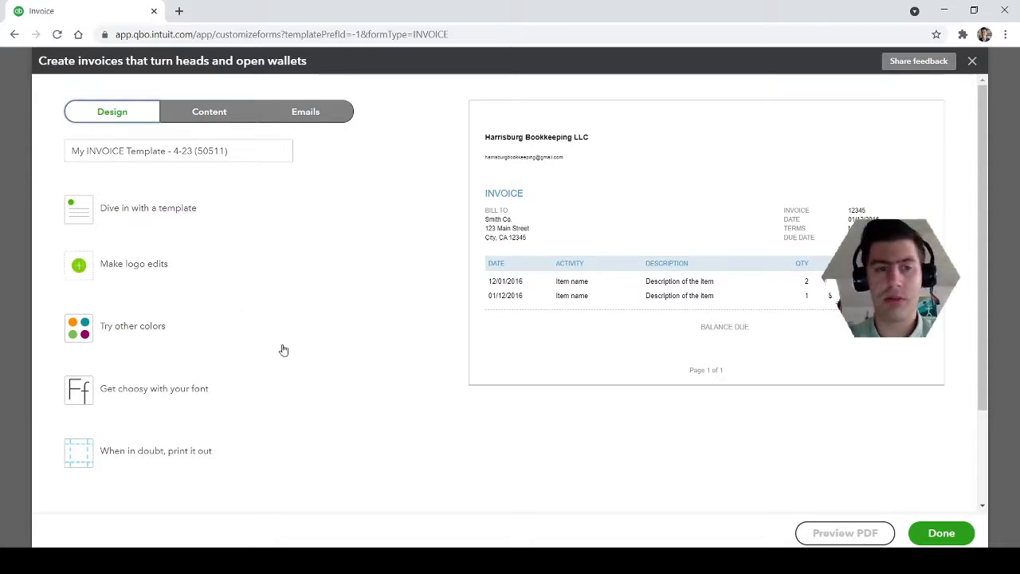
click(78, 269)
click(98, 298)
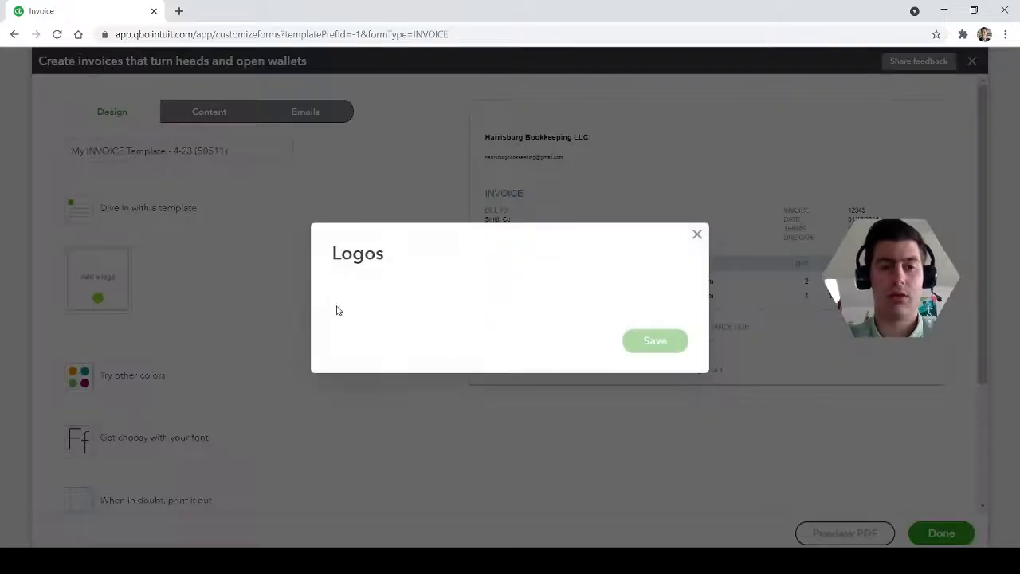
click(377, 287)
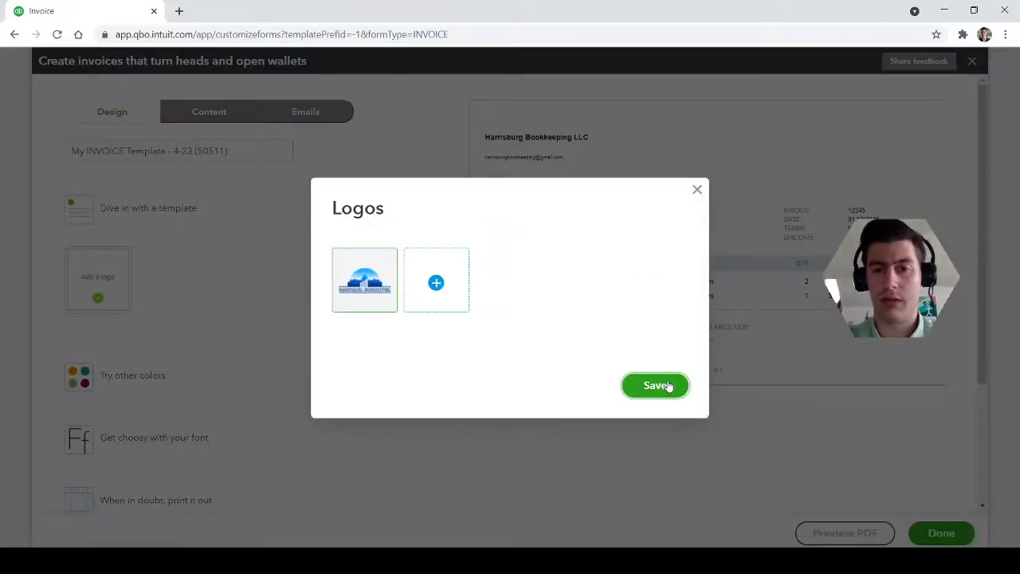
click(656, 386)
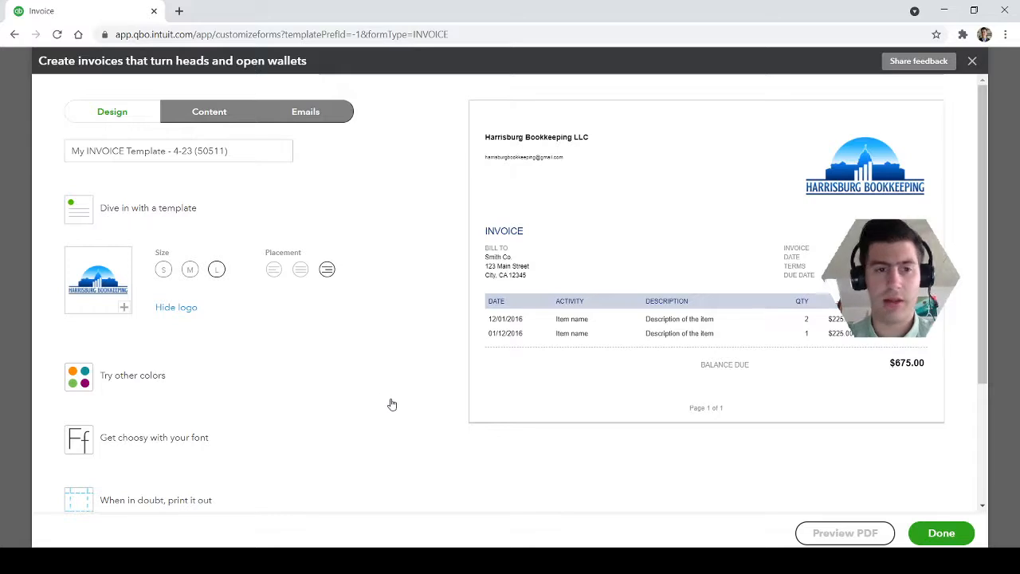
Try the logo's center and left placements and its small and medium sizes, restoring right placement and large size
scroll(412, 419, down, 1)
scroll(415, 422, down, 1)
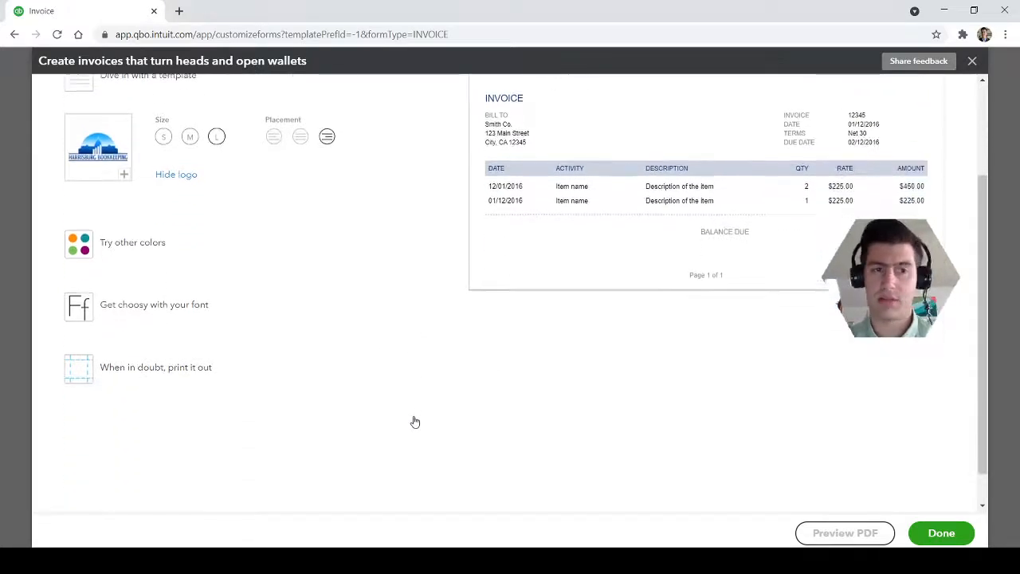
scroll(419, 418, up, 2)
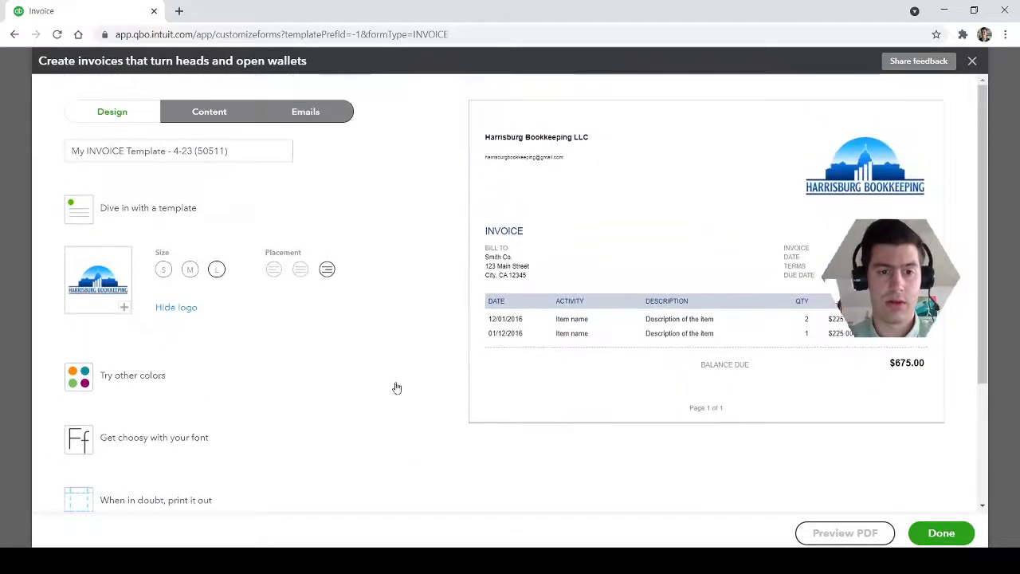
click(301, 269)
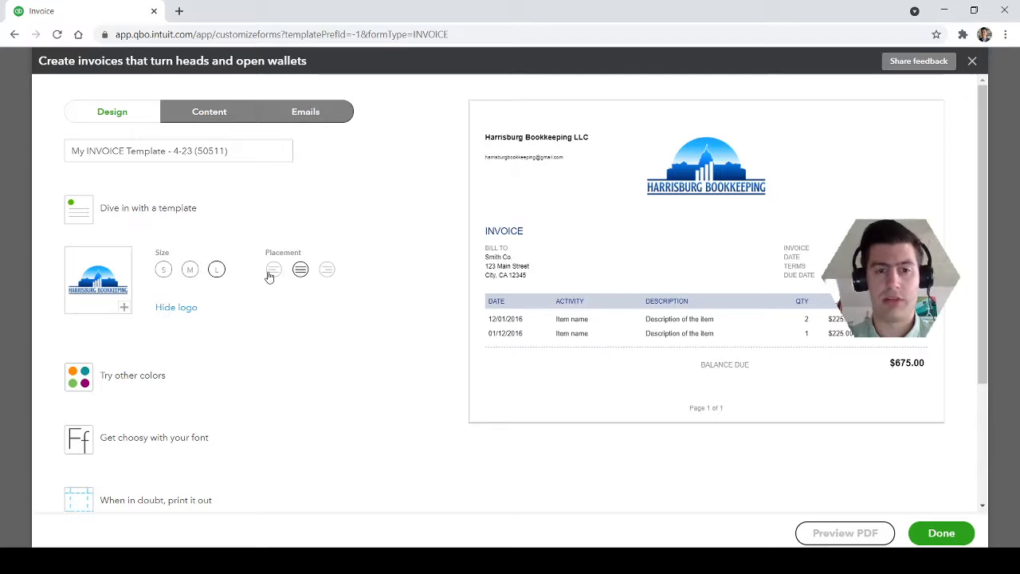
click(272, 272)
click(327, 271)
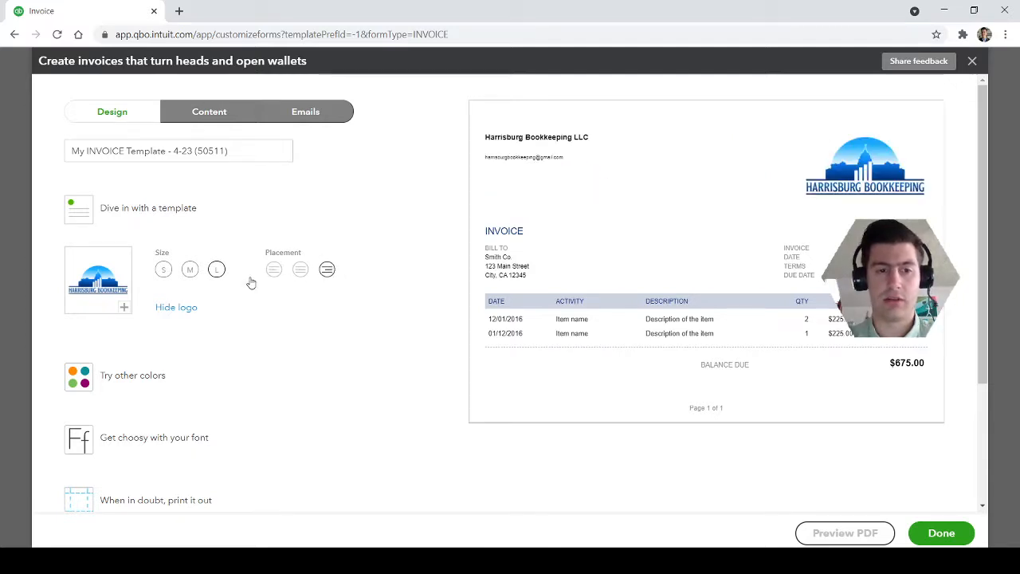
click(164, 271)
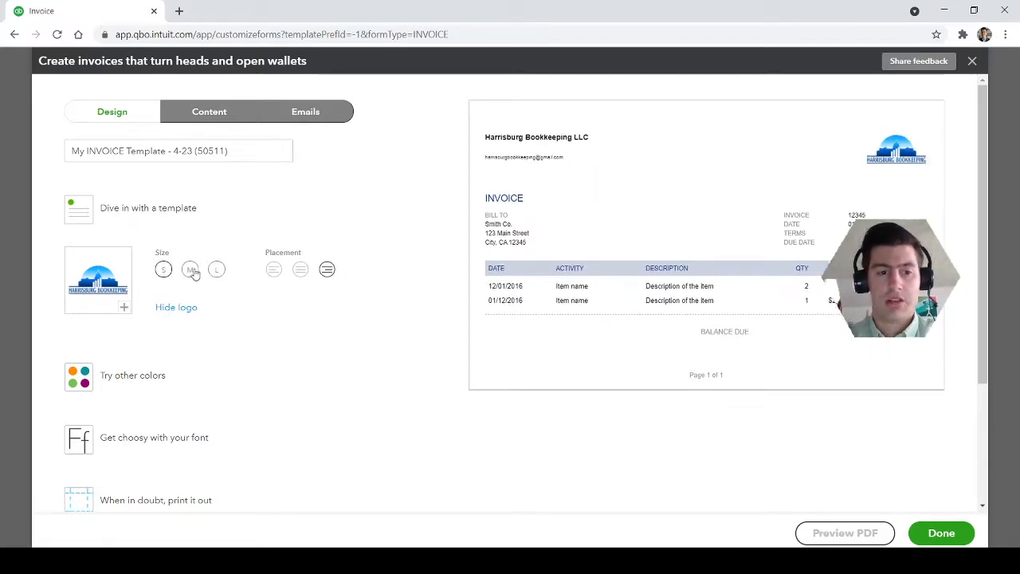
click(190, 271)
click(218, 272)
Try green, teal, magenta and orange accent colors for the invoice template and settle on navy #202e5a
scroll(289, 394, down, 1)
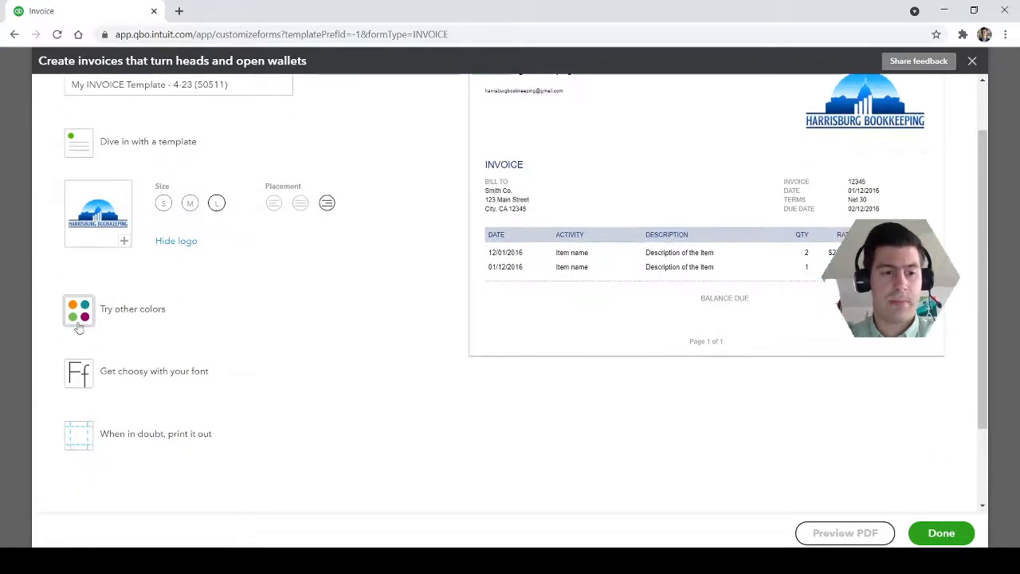
click(78, 320)
click(153, 274)
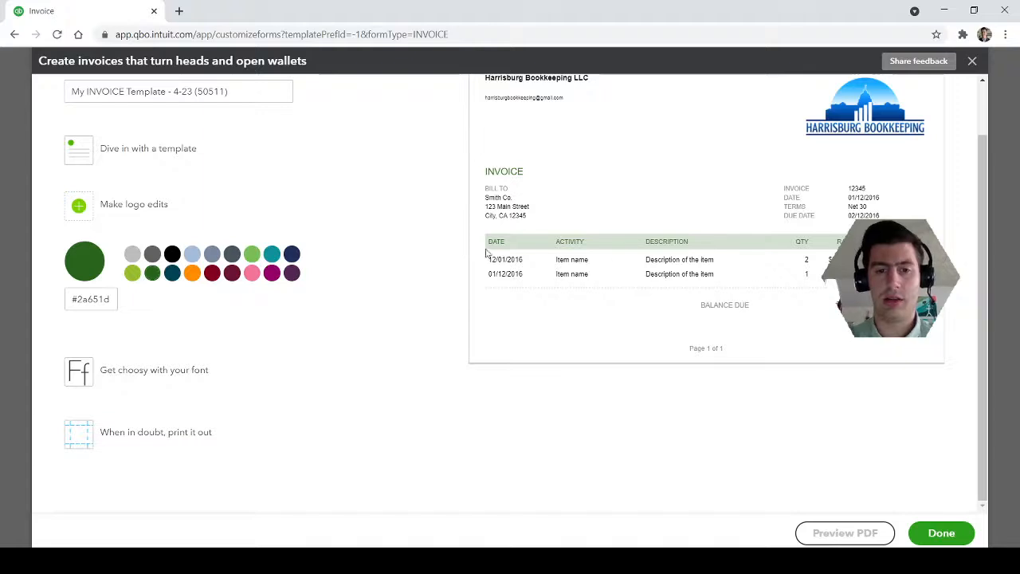
click(292, 255)
click(271, 257)
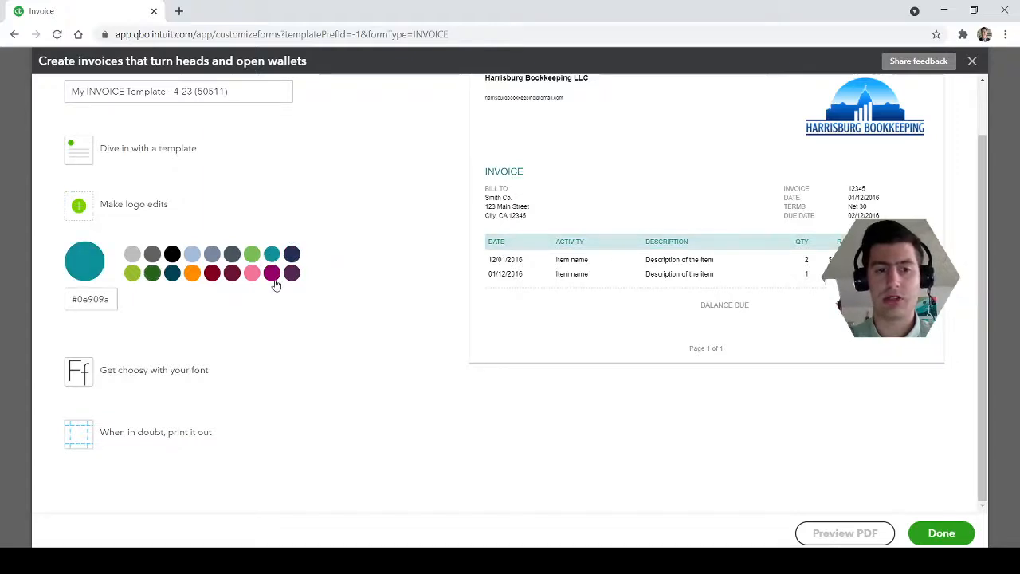
click(273, 276)
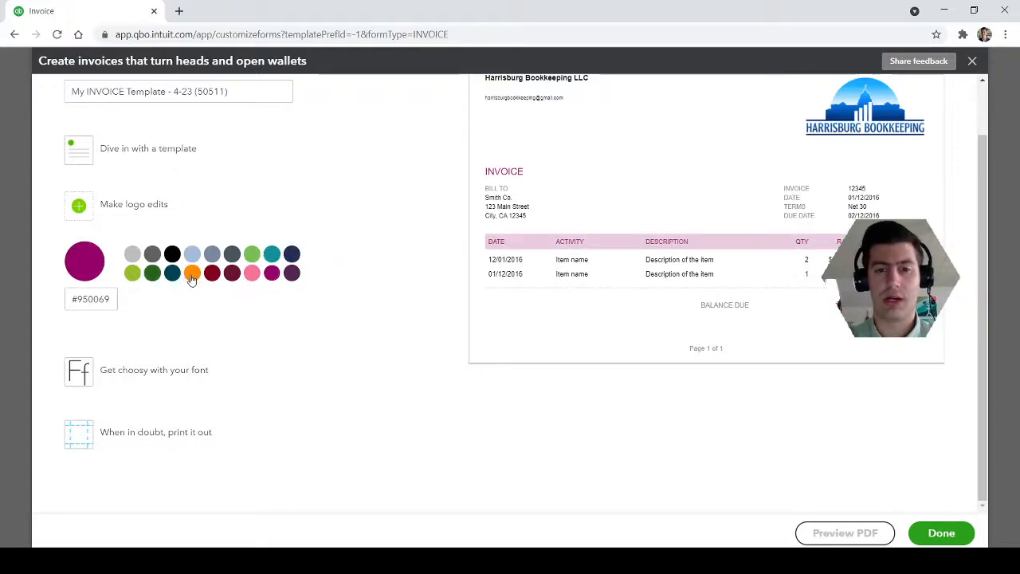
click(192, 275)
click(293, 255)
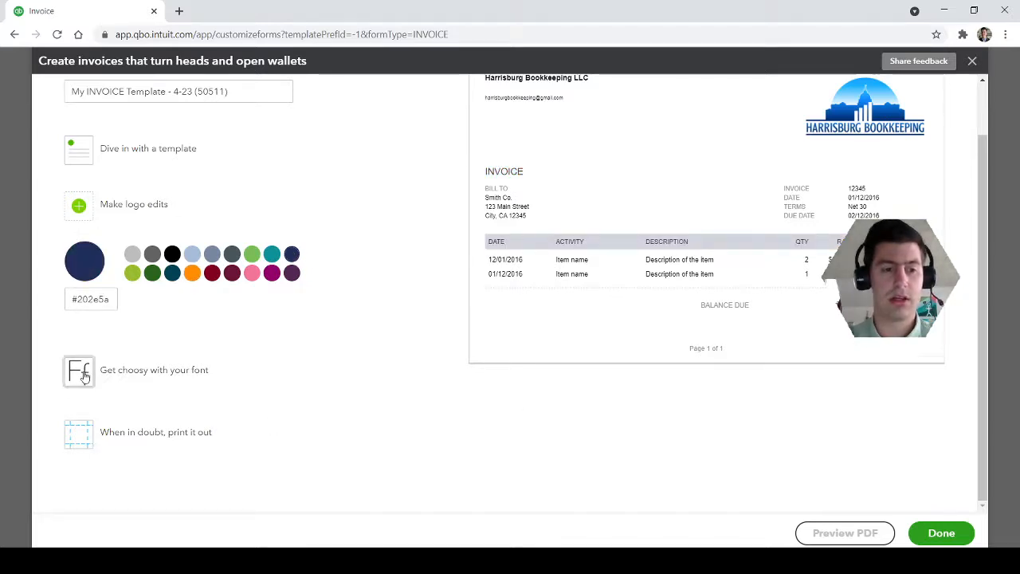
Set the template's font to Times New Roman, try 8pt, and choose 12pt as the size
click(79, 372)
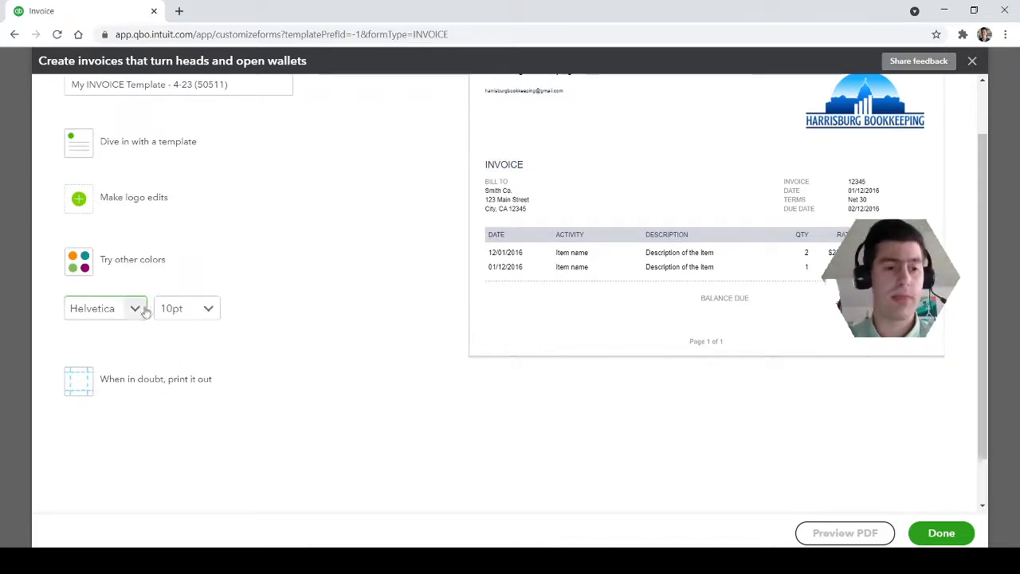
click(136, 309)
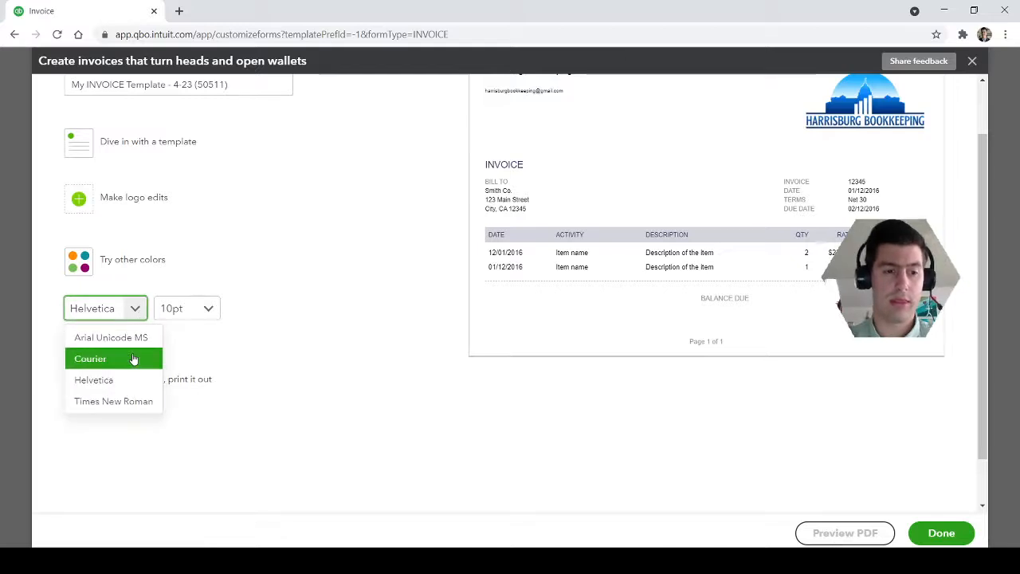
click(130, 401)
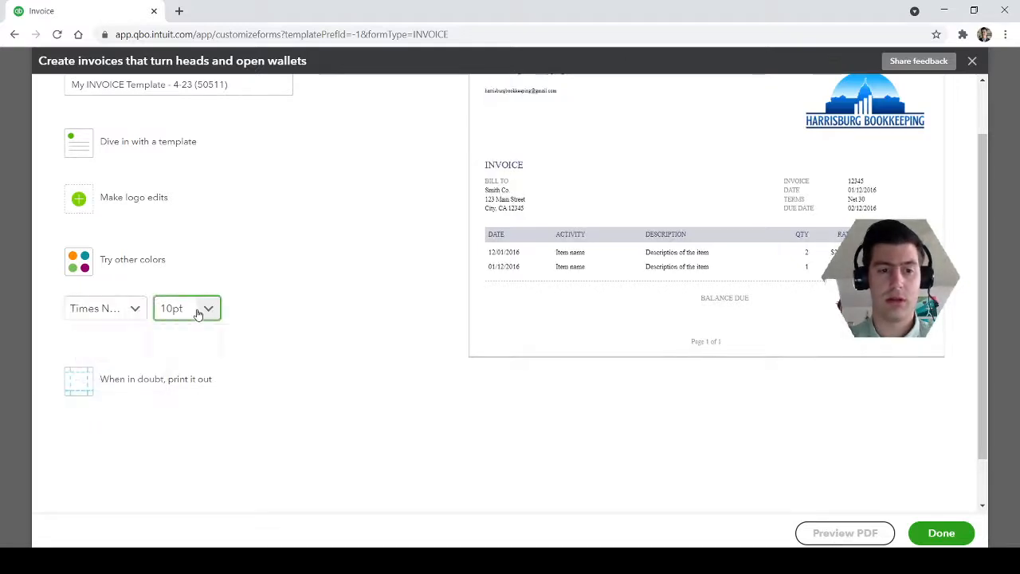
click(200, 309)
click(204, 339)
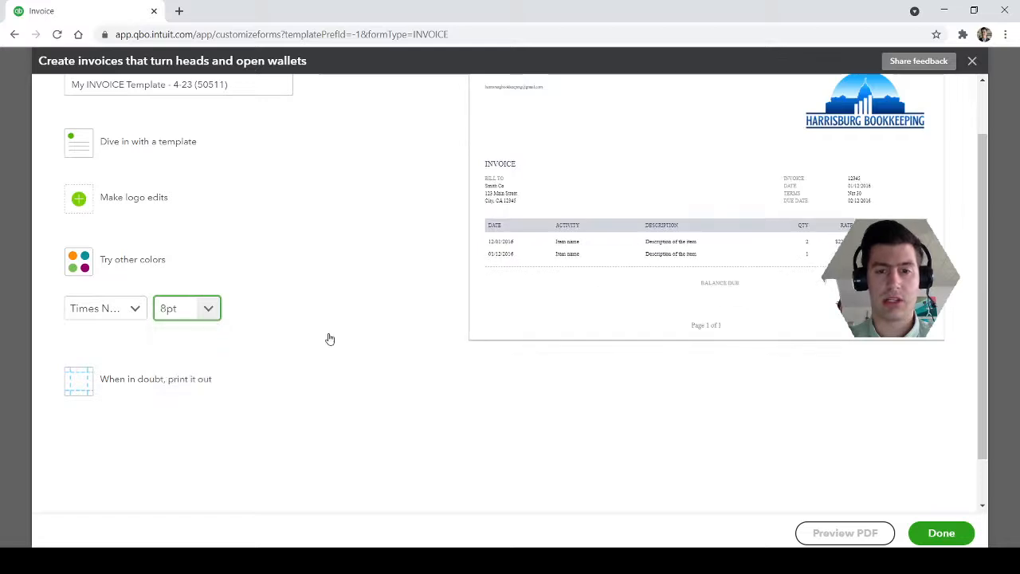
scroll(330, 337, up, 1)
click(209, 374)
click(182, 446)
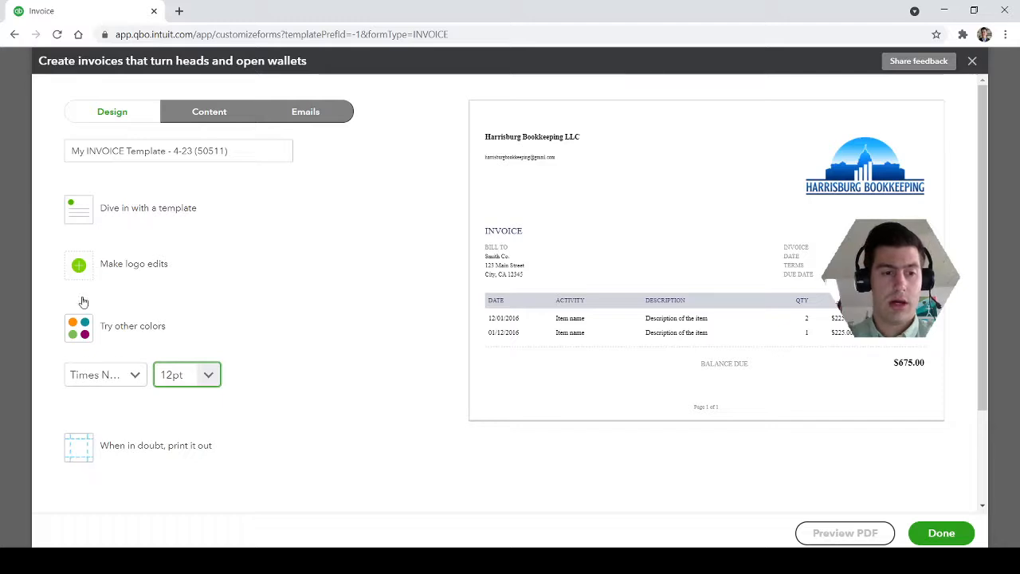
Try the Airy classic, Modern, Fresh, Bold and Friendly layouts for the invoice template and return to Airy new
click(85, 207)
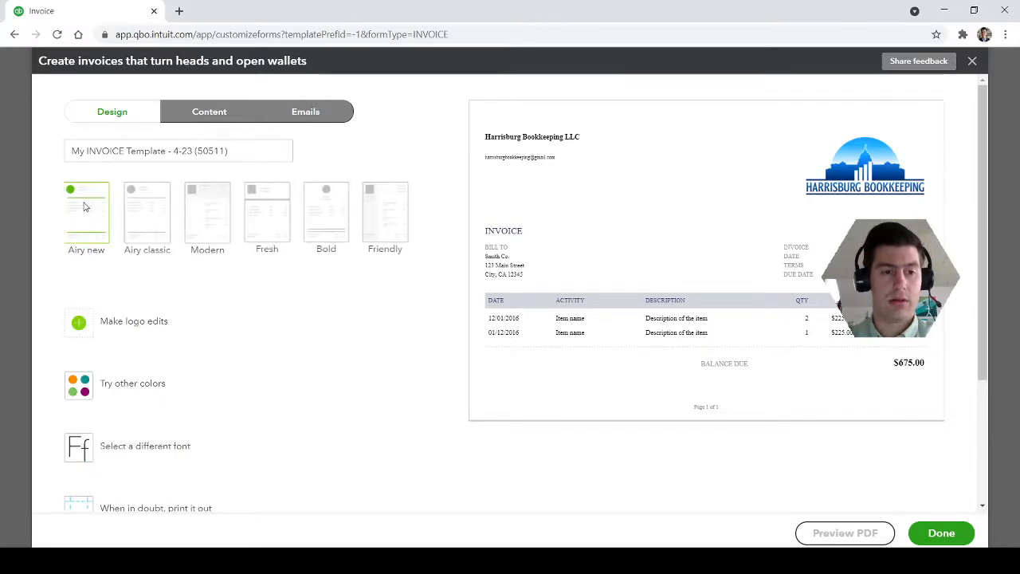
click(152, 223)
click(222, 229)
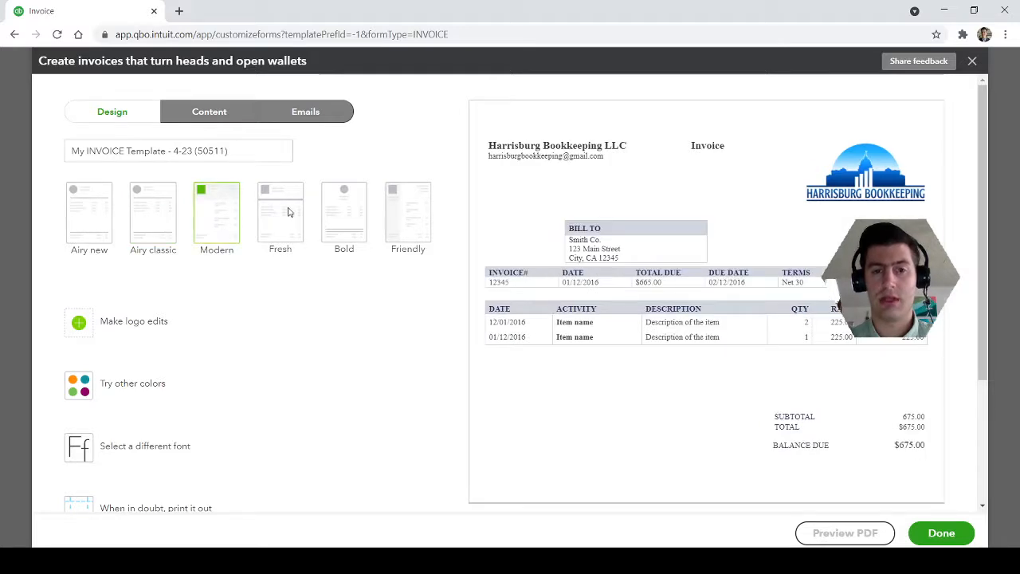
click(289, 212)
click(353, 210)
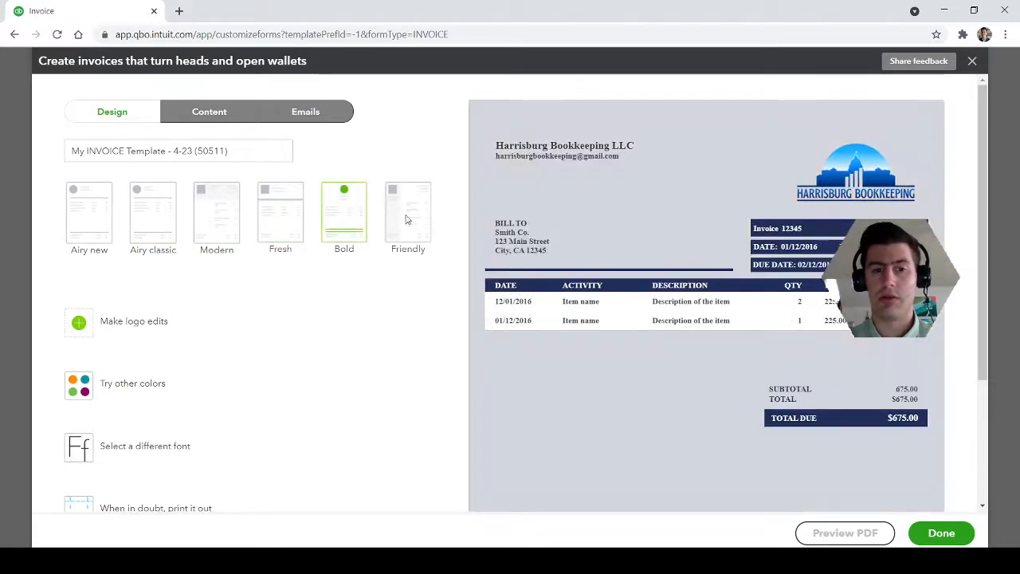
click(412, 220)
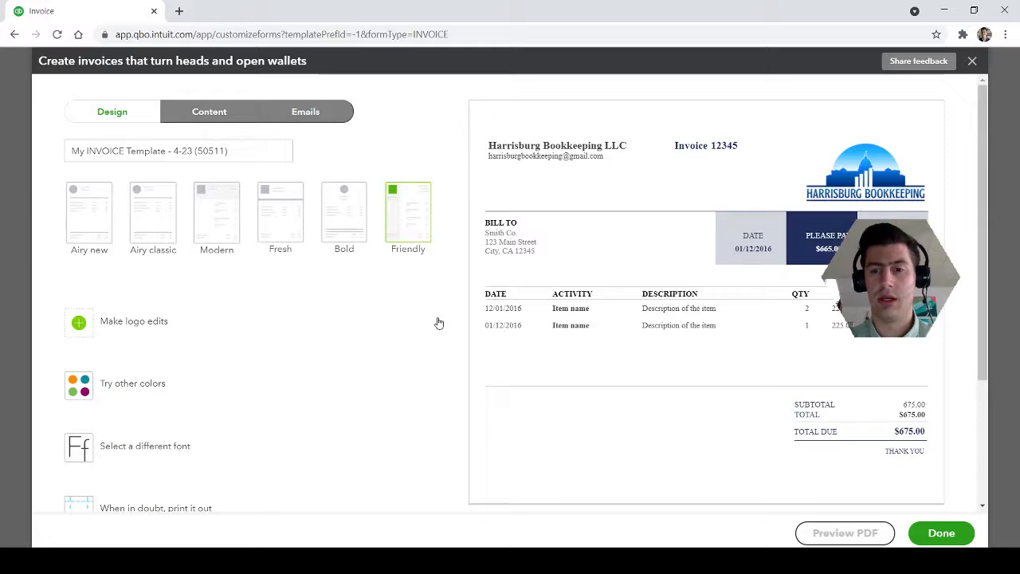
click(345, 251)
click(291, 230)
click(214, 227)
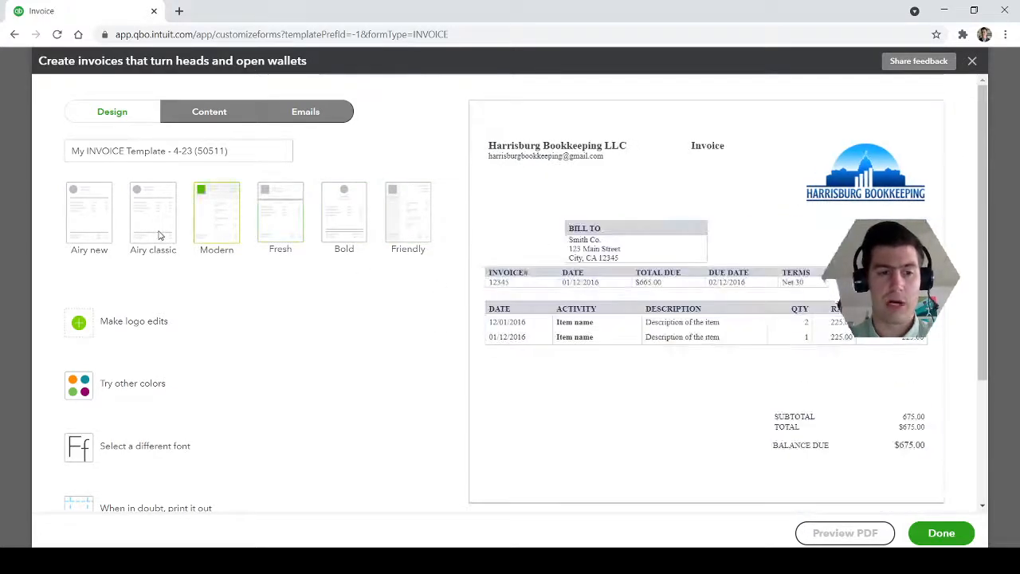
click(159, 235)
click(81, 218)
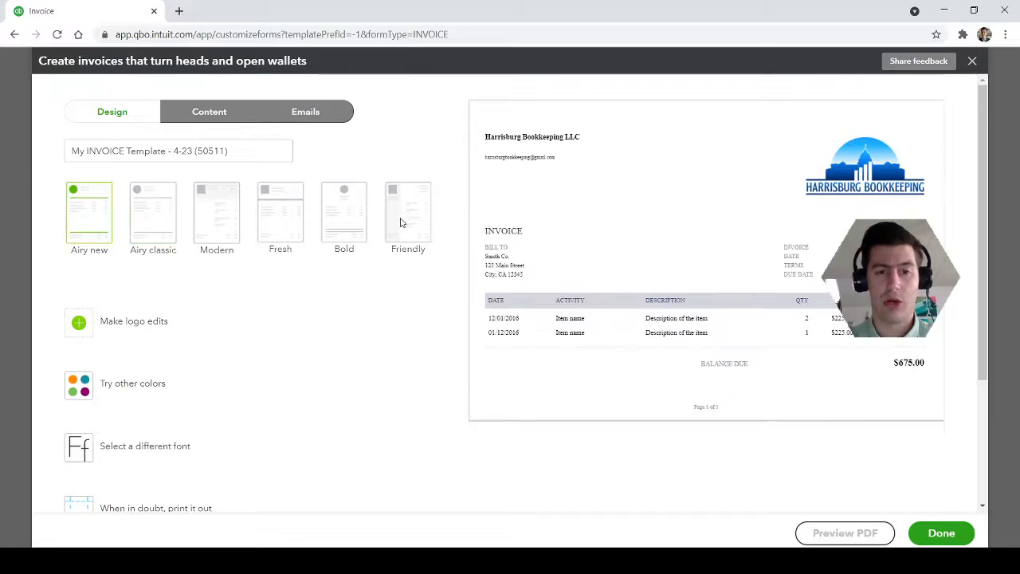
Compare the Friendly and Bold layouts and settle on Friendly for the invoice template
click(403, 223)
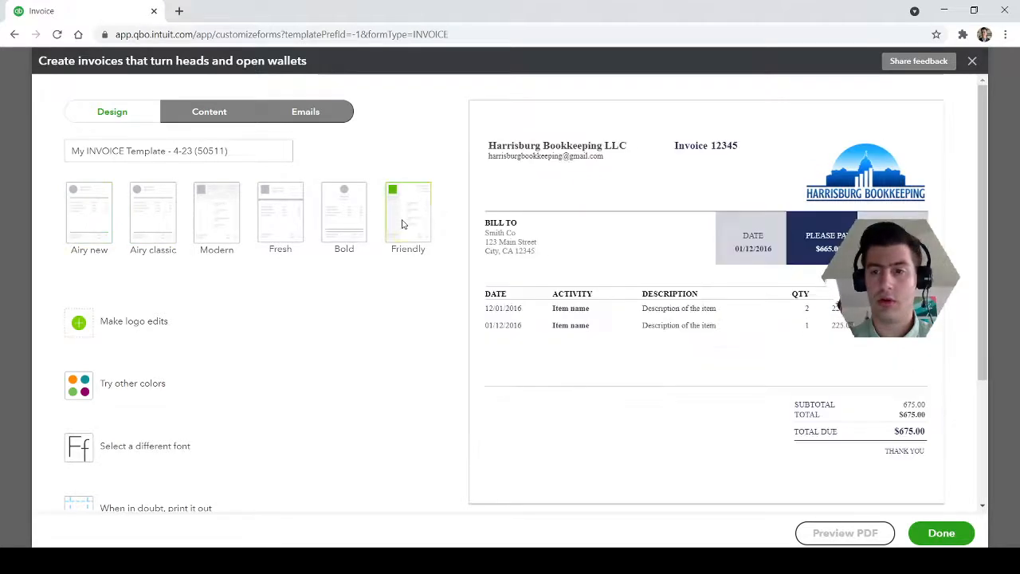
click(345, 206)
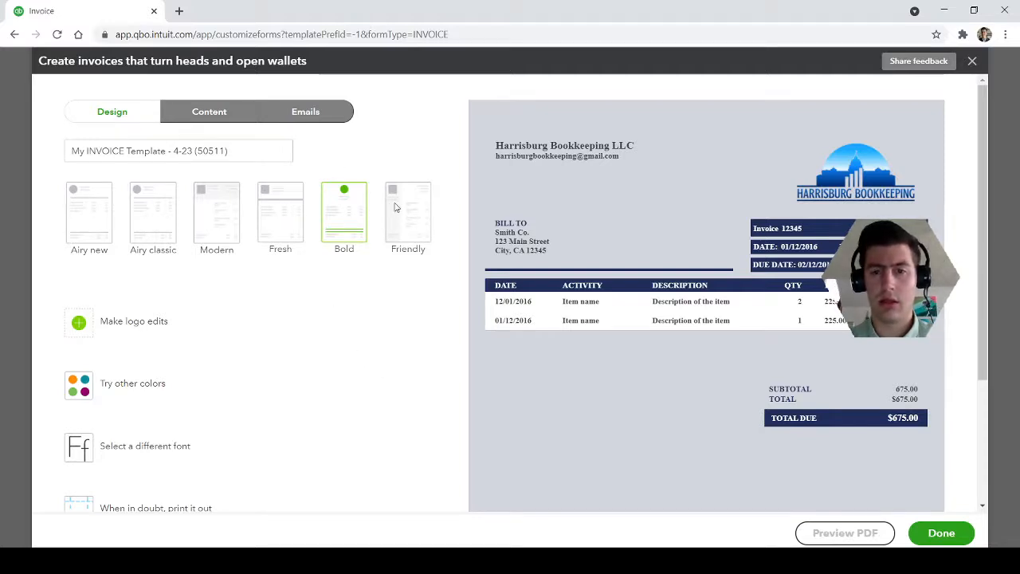
click(395, 207)
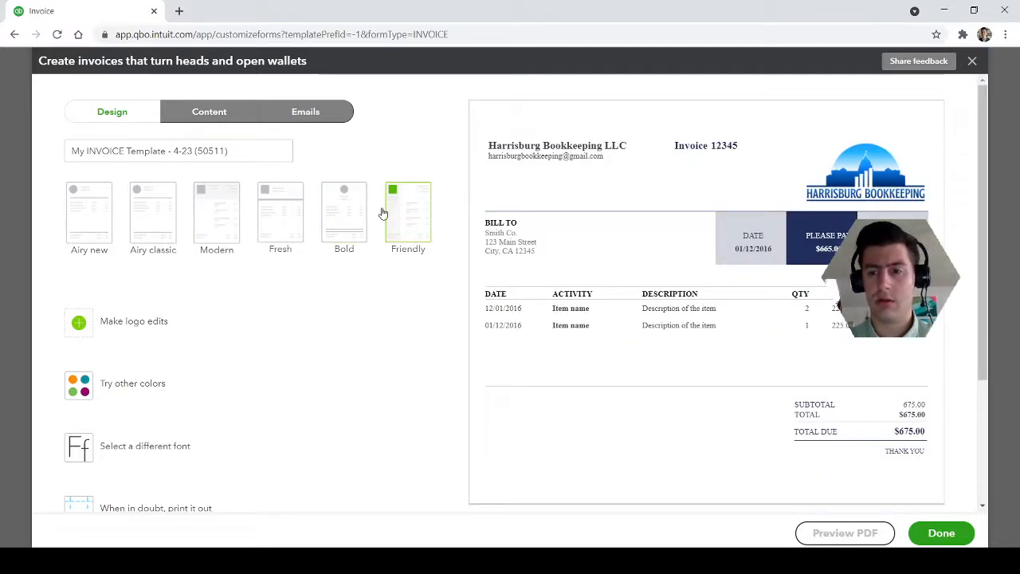
Open the template's header content for editing and try showing the phone number, restoring it to hidden
click(195, 111)
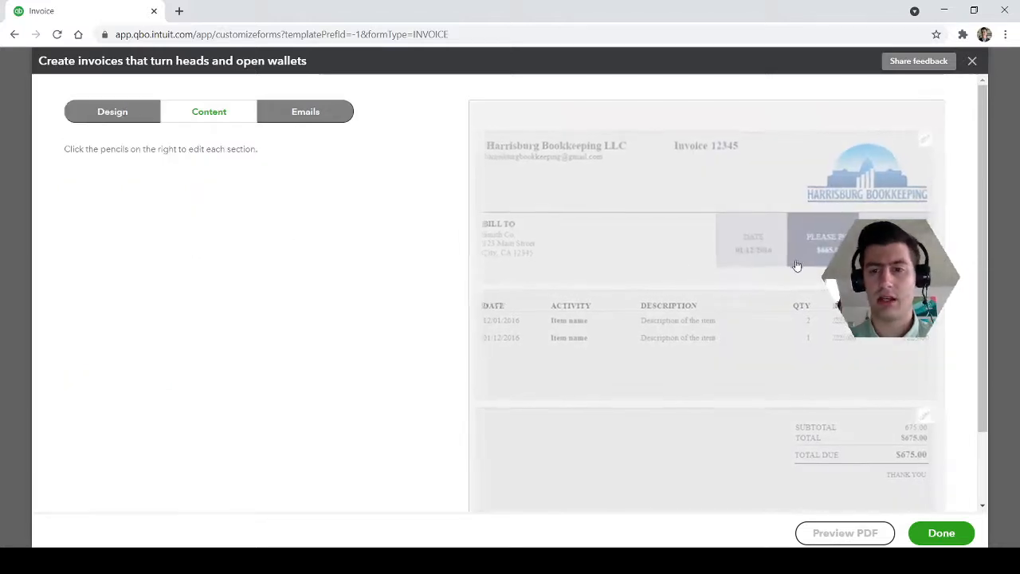
click(921, 144)
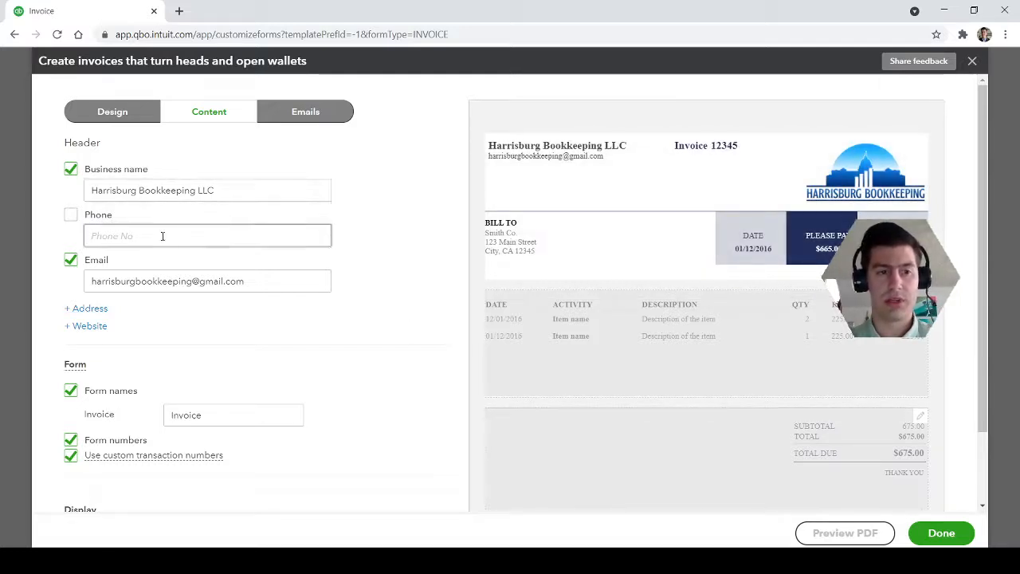
click(71, 216)
click(71, 216)
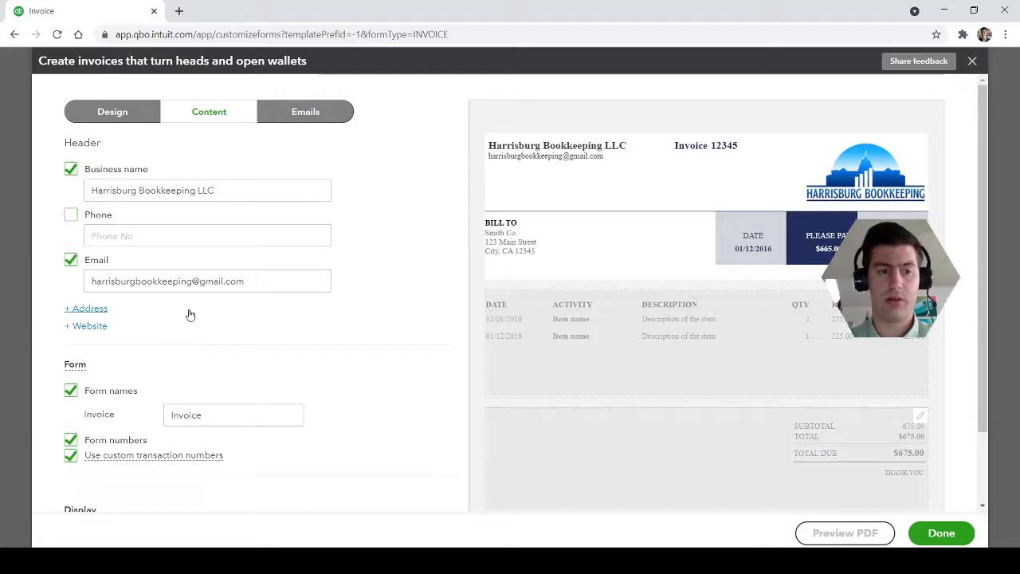
scroll(234, 341, down, 1)
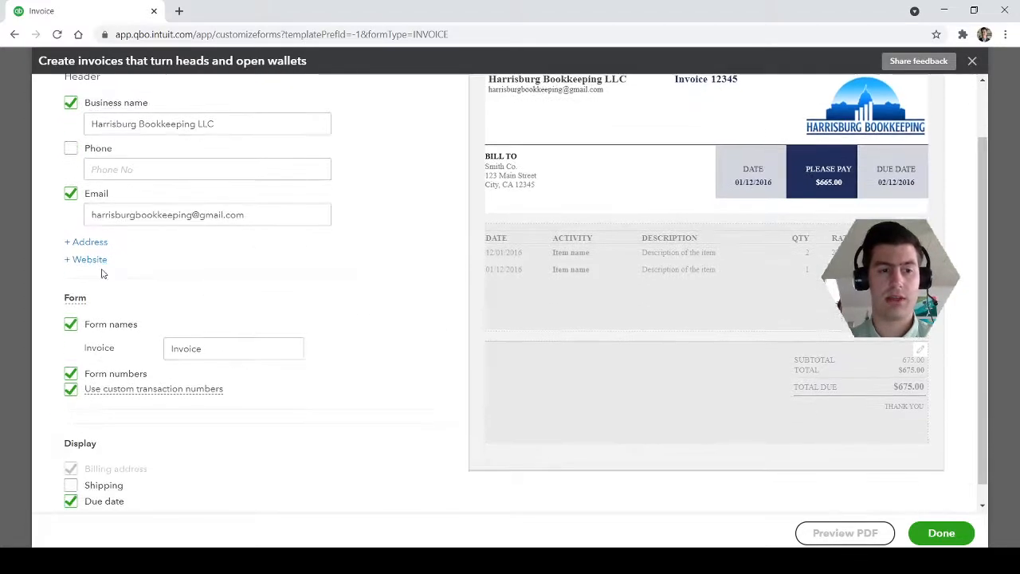
scroll(287, 315, up, 1)
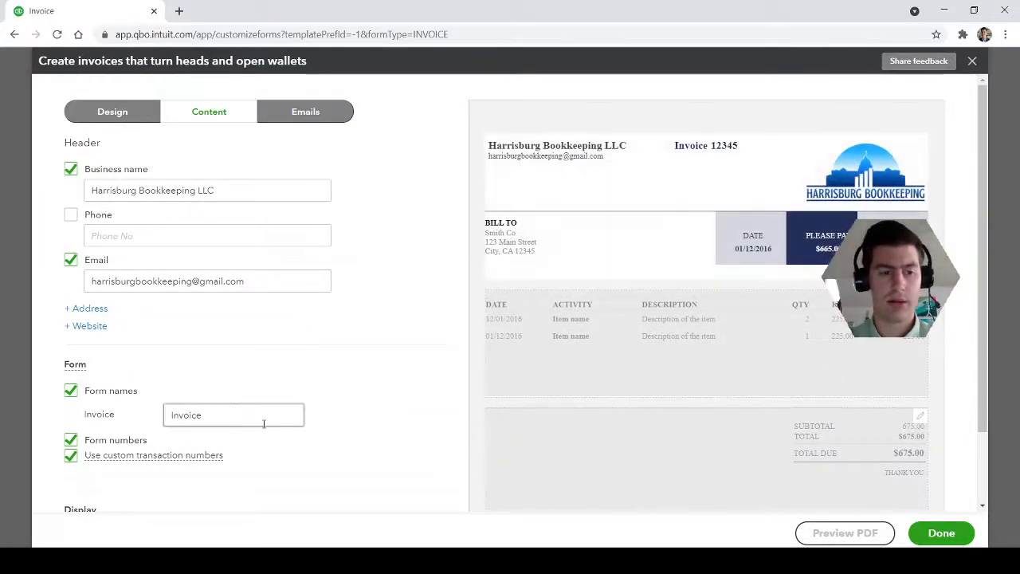
Examine the header's form name and display options, leaving the form name as Invoice
drag(249, 412, 125, 416)
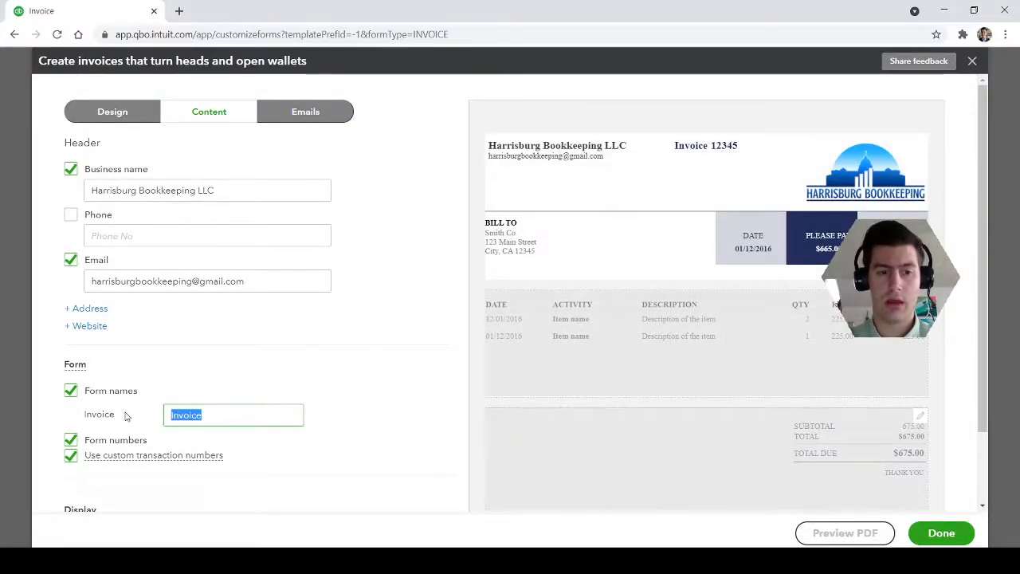
click(242, 408)
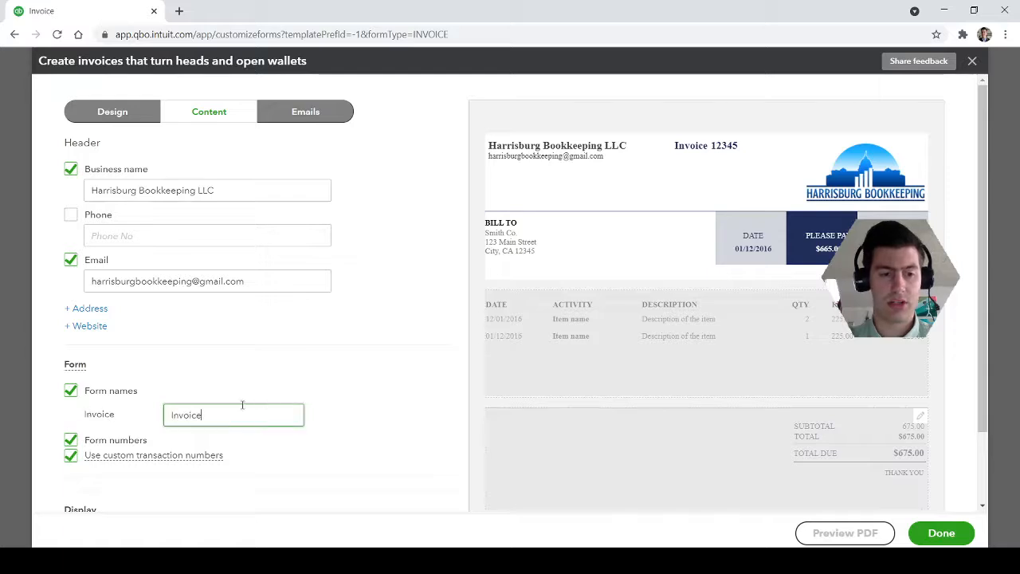
scroll(361, 427, down, 2)
scroll(762, 296, up, 2)
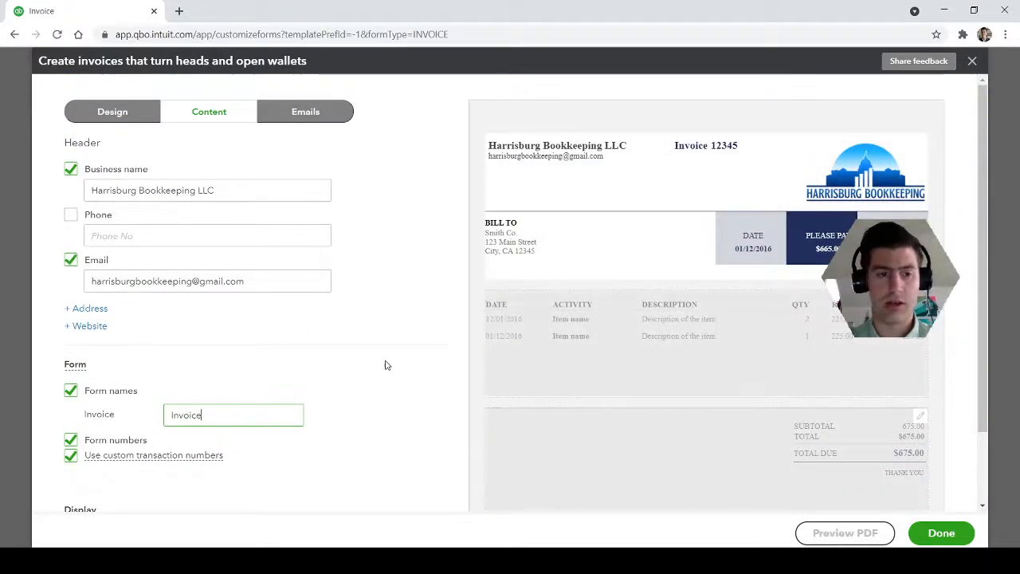
Examine the activity table's columns and extra activity options, and the footer's message and text settings
scroll(761, 303, down, 10)
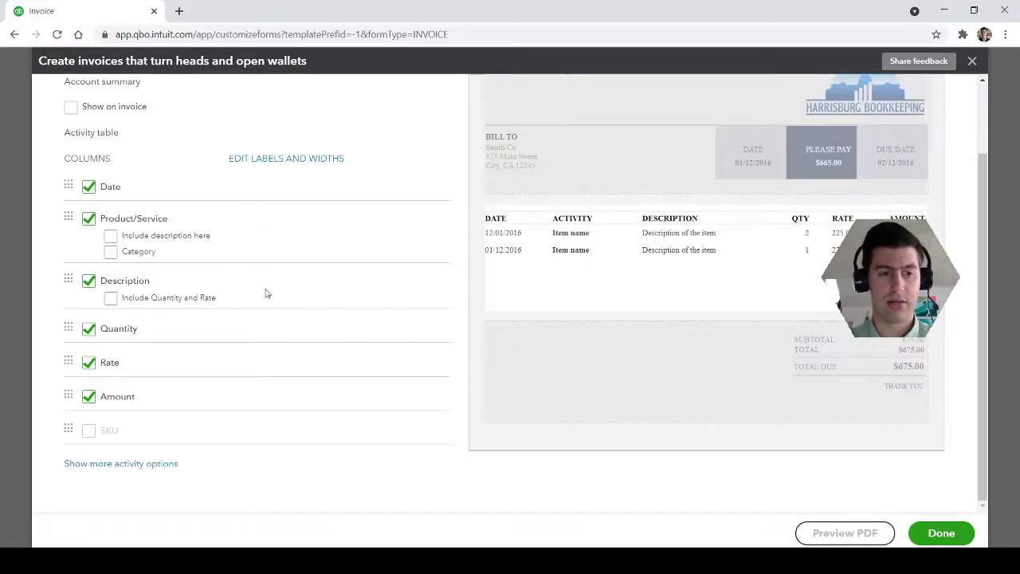
click(86, 465)
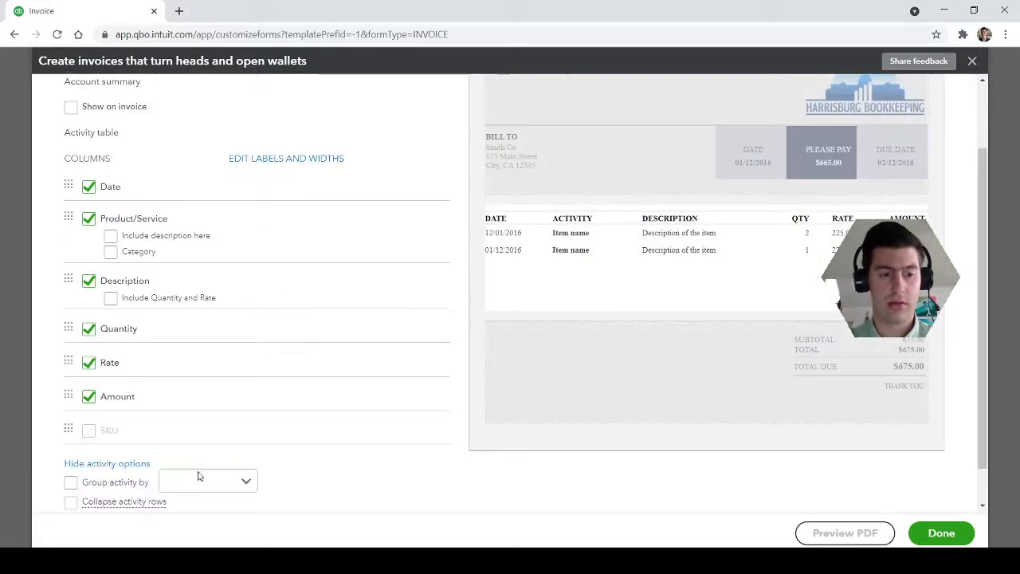
scroll(239, 478, down, 1)
scroll(284, 460, up, 3)
click(661, 461)
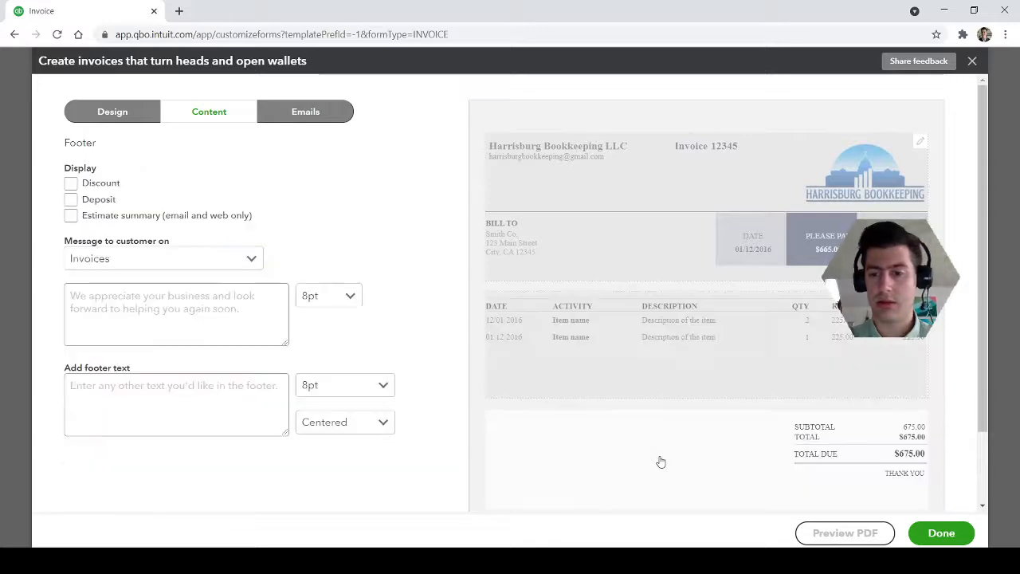
Open the invoice email settings, check the email preview, and try summarized details before restoring full details
click(305, 116)
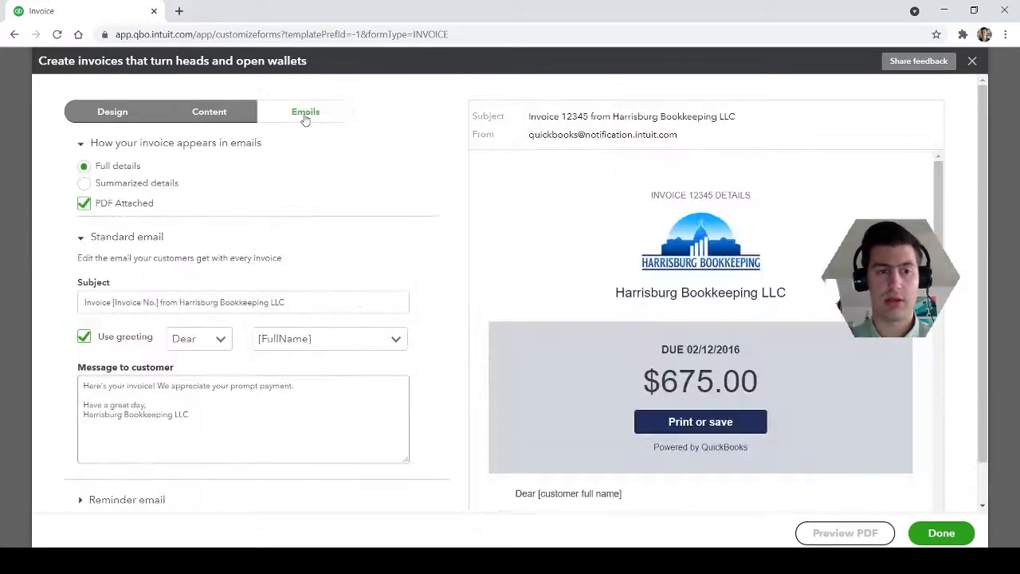
scroll(591, 345, down, 5)
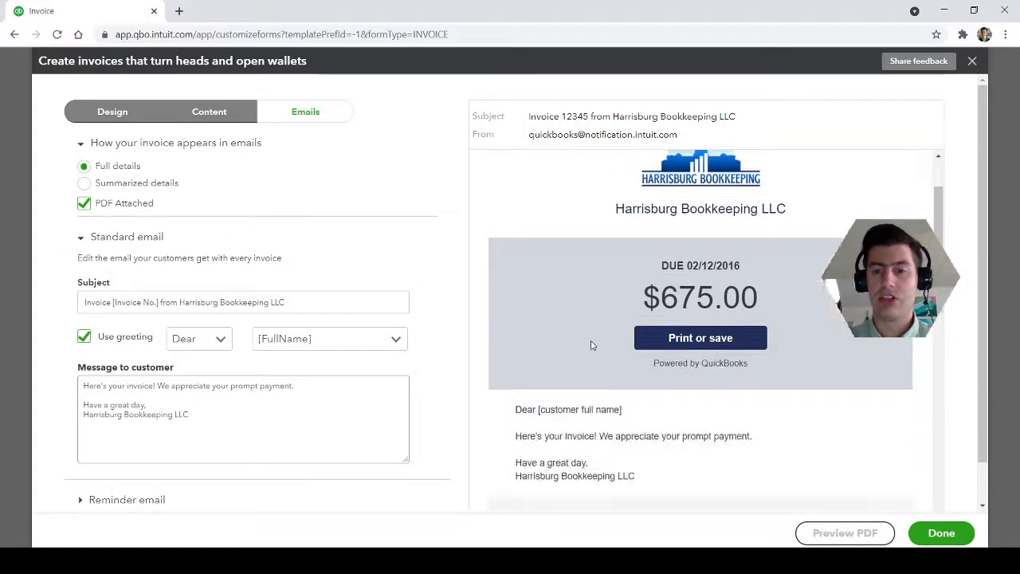
scroll(590, 345, up, 6)
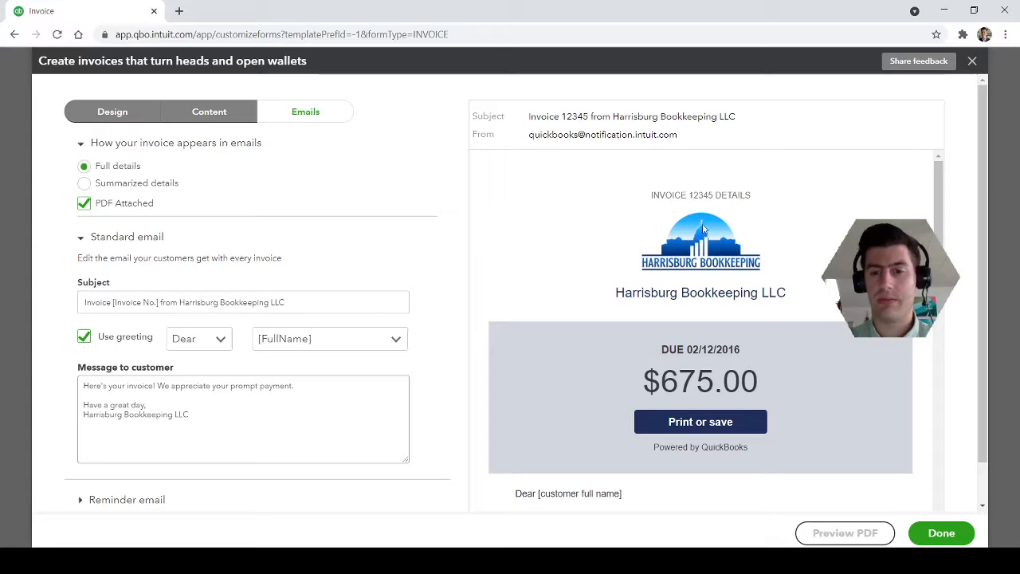
click(86, 186)
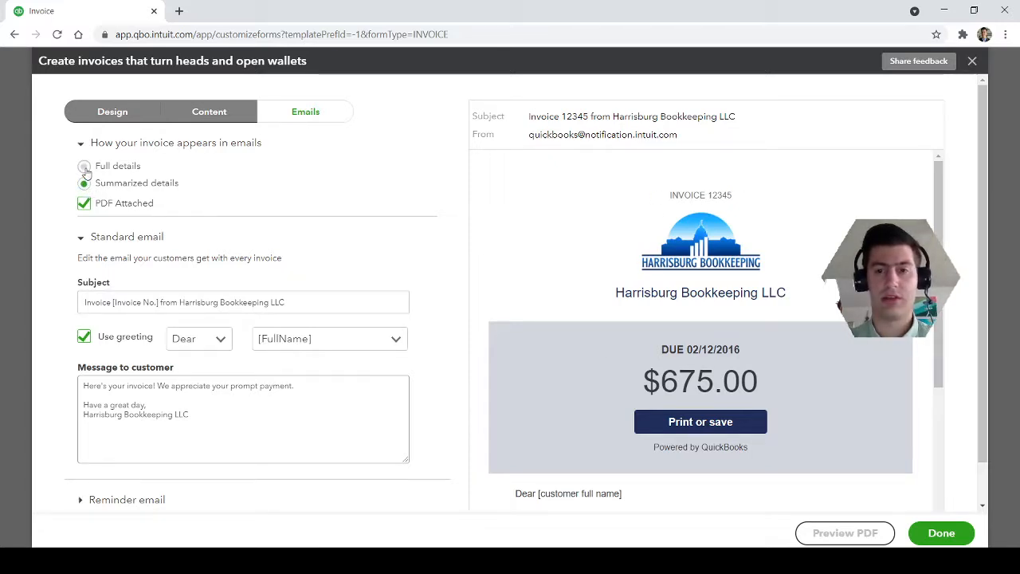
click(84, 167)
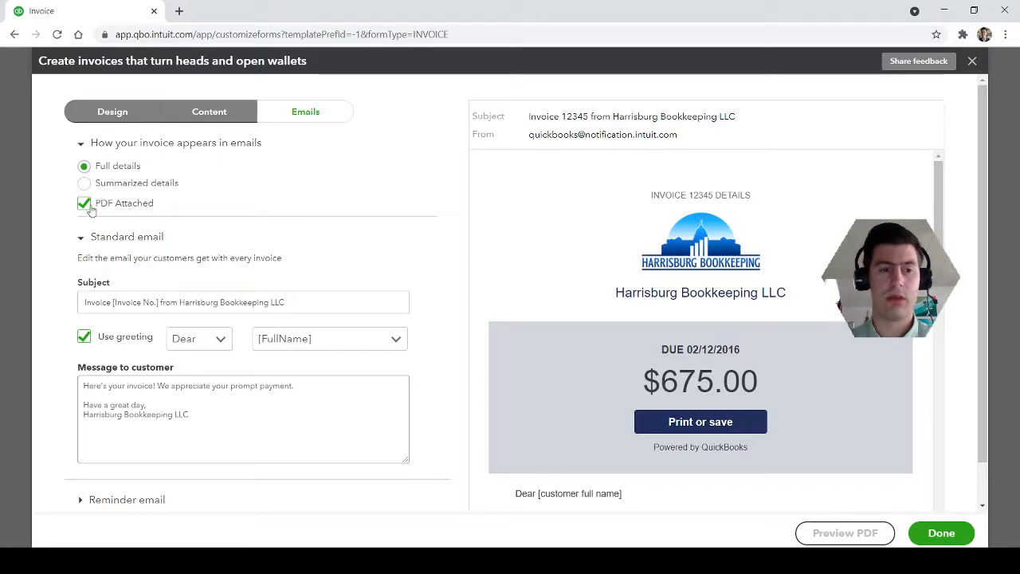
Turn the PDF attachment and the standard email's greeting off and back on
click(85, 205)
click(84, 205)
scroll(440, 289, down, 1)
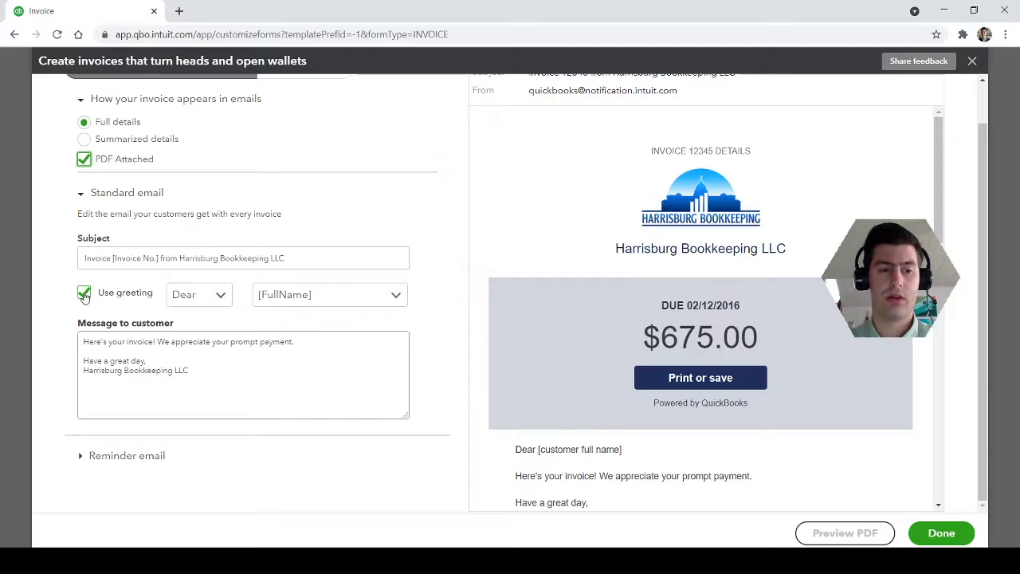
click(84, 294)
click(84, 295)
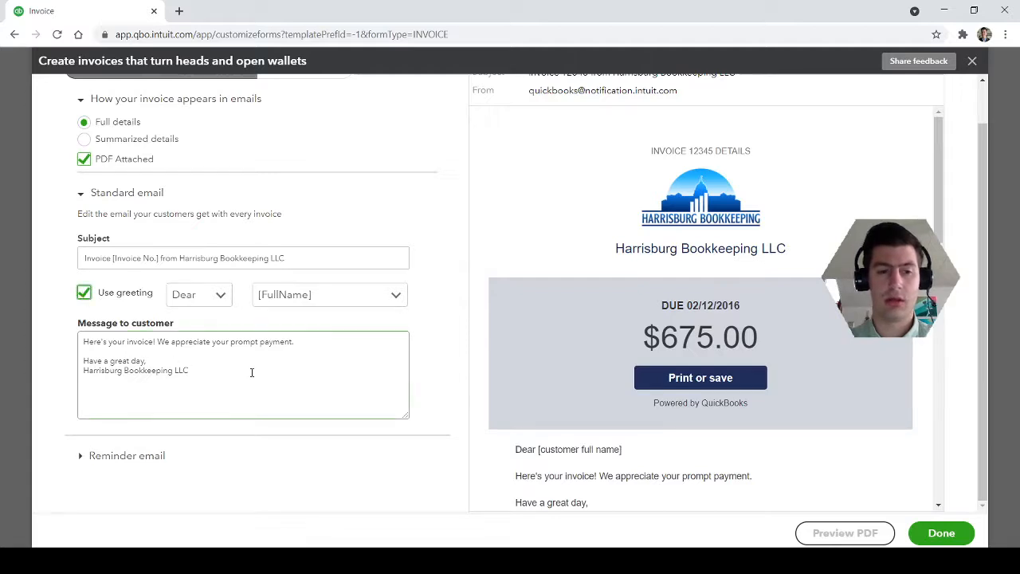
Review the standard email's greeting, customer message and invoice details down to the end of its preview
drag(509, 451, 633, 460)
click(633, 460)
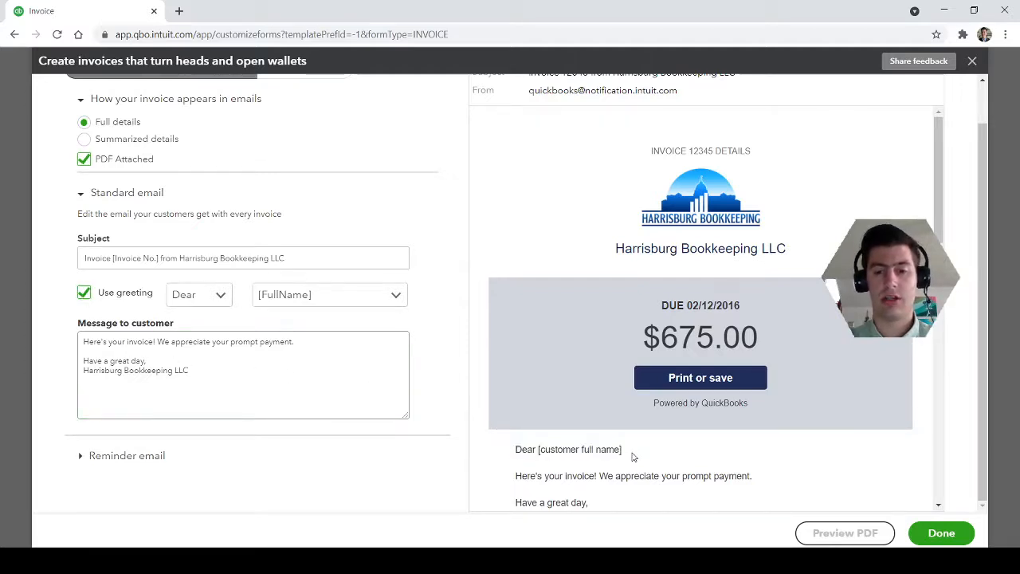
click(199, 353)
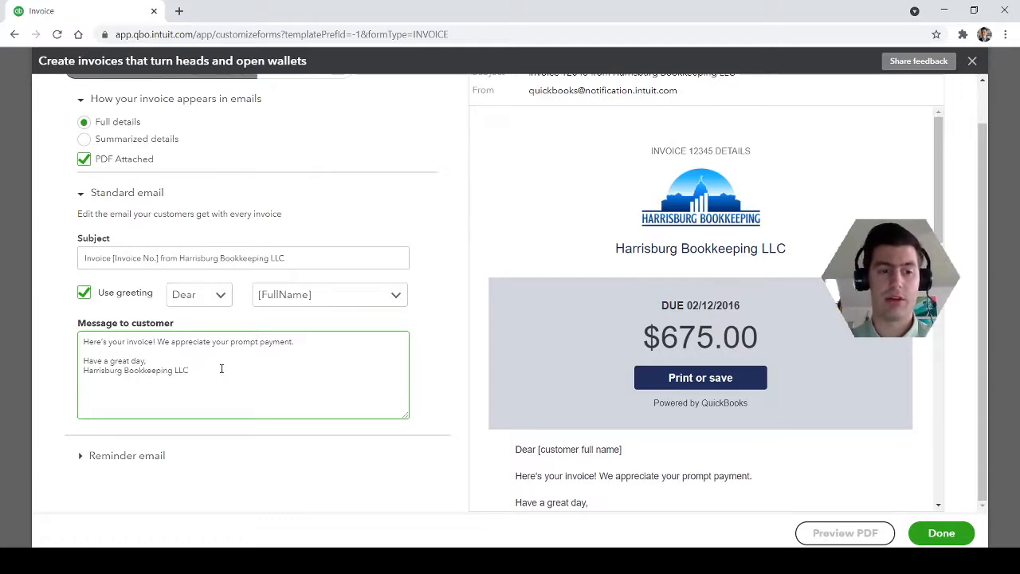
click(574, 439)
scroll(615, 460, down, 3)
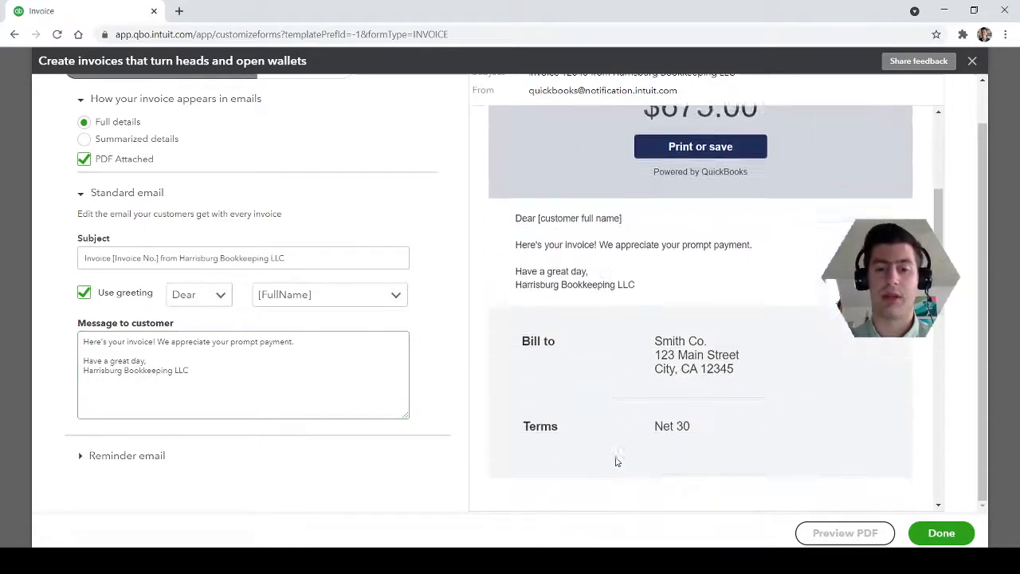
scroll(615, 461, down, 5)
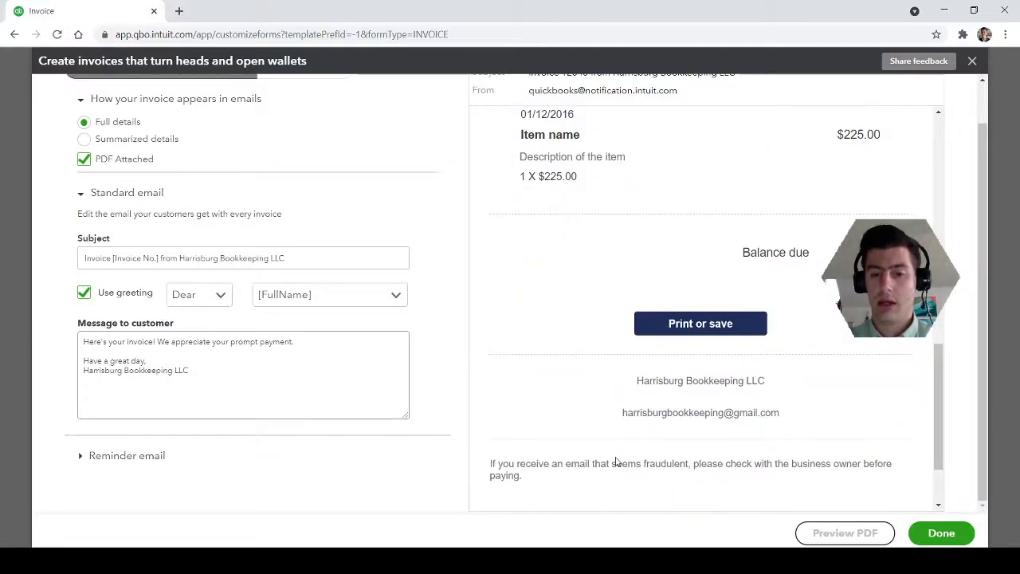
scroll(587, 414, up, 1)
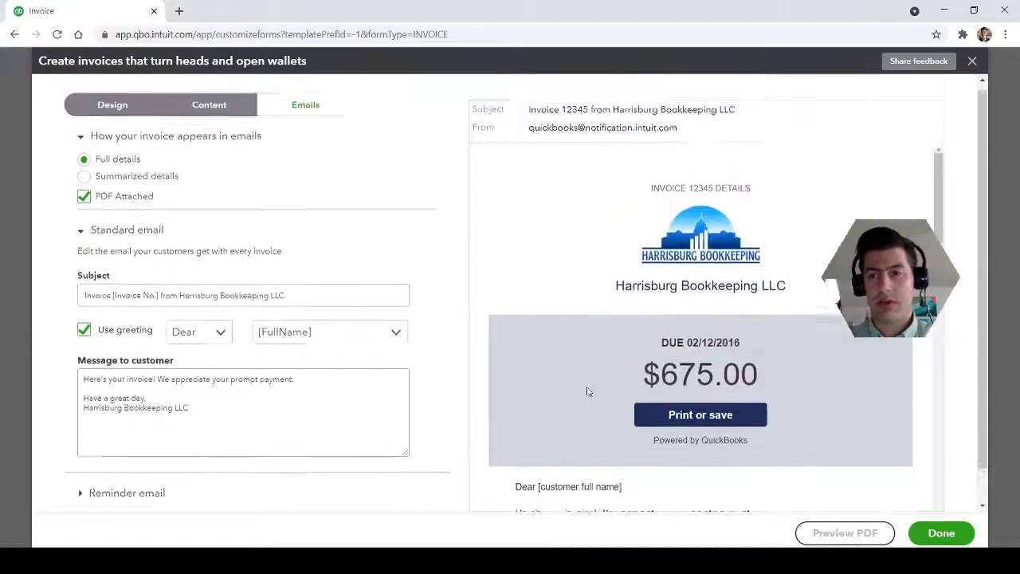
Expand the reminder email settings and review the reminder's message and preview
scroll(450, 402, down, 1)
click(112, 462)
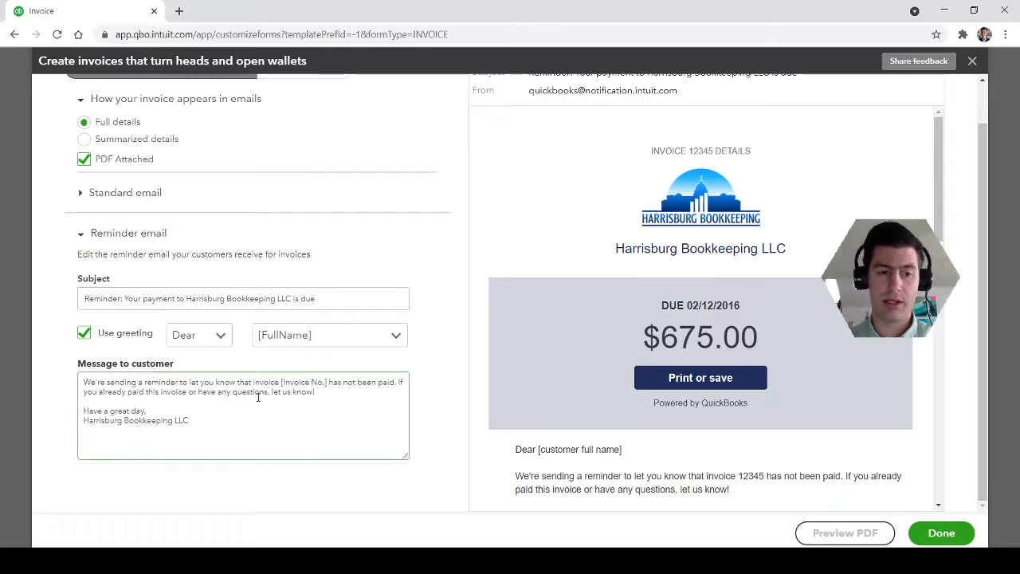
scroll(511, 412, down, 10)
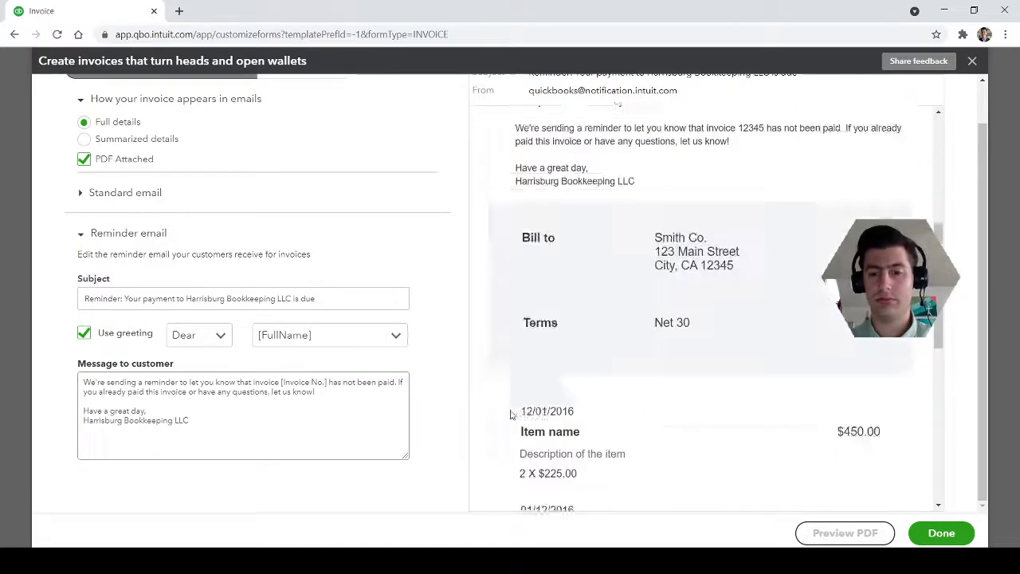
scroll(511, 412, up, 10)
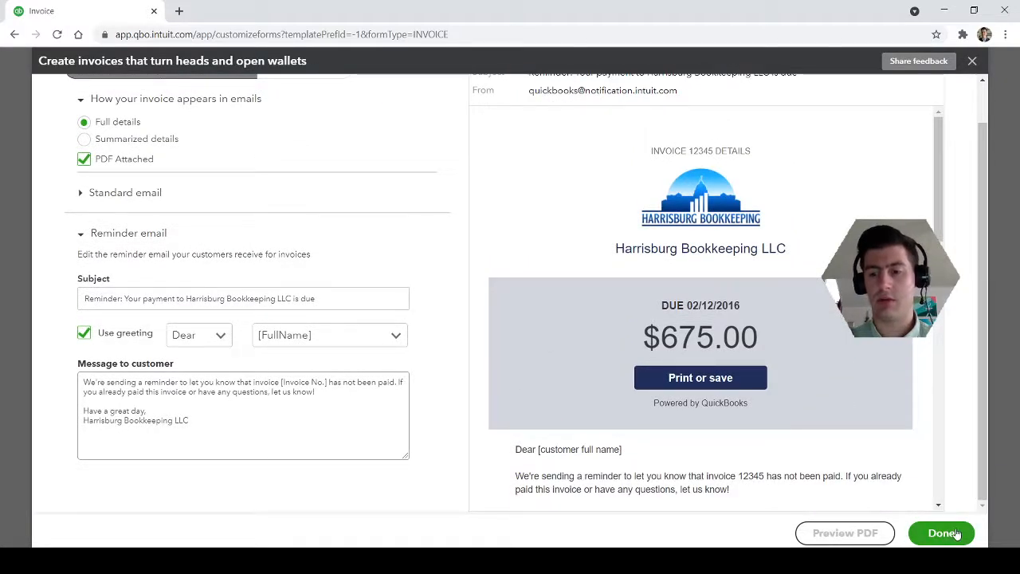
Finish and save the customized invoice template, and close the blank invoice form
click(953, 531)
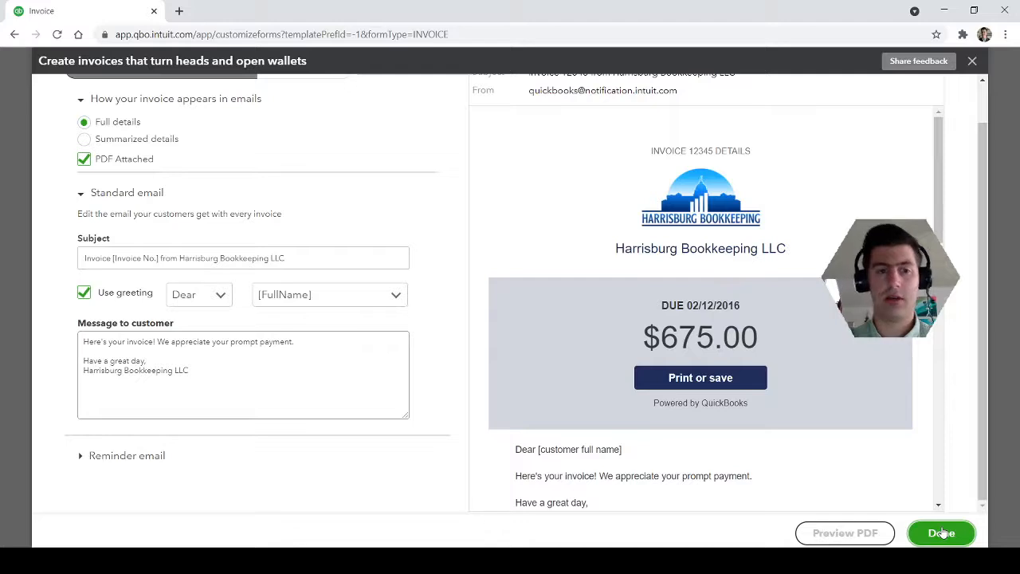
click(942, 533)
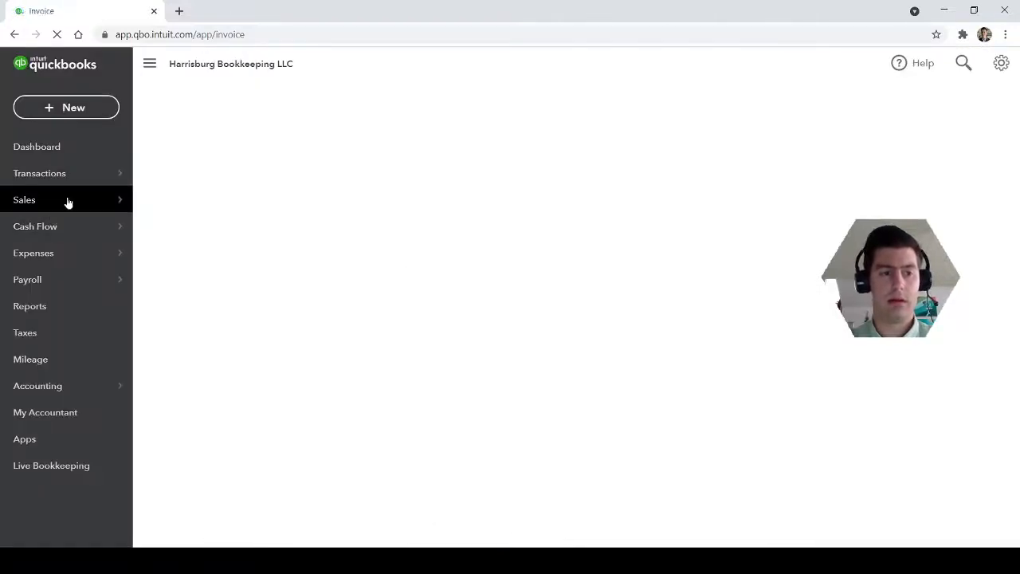
mouse_move(119, 200)
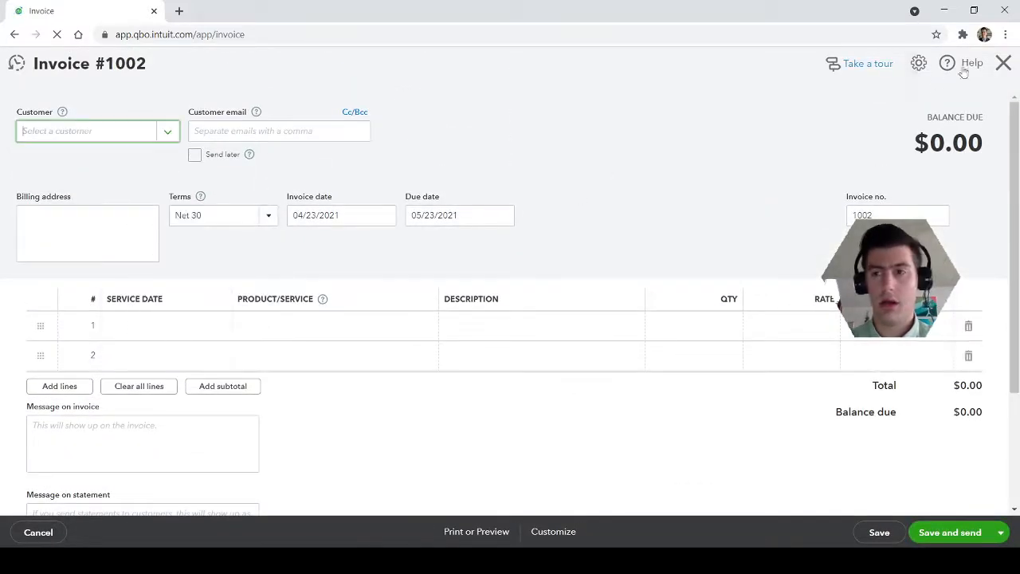
click(1003, 63)
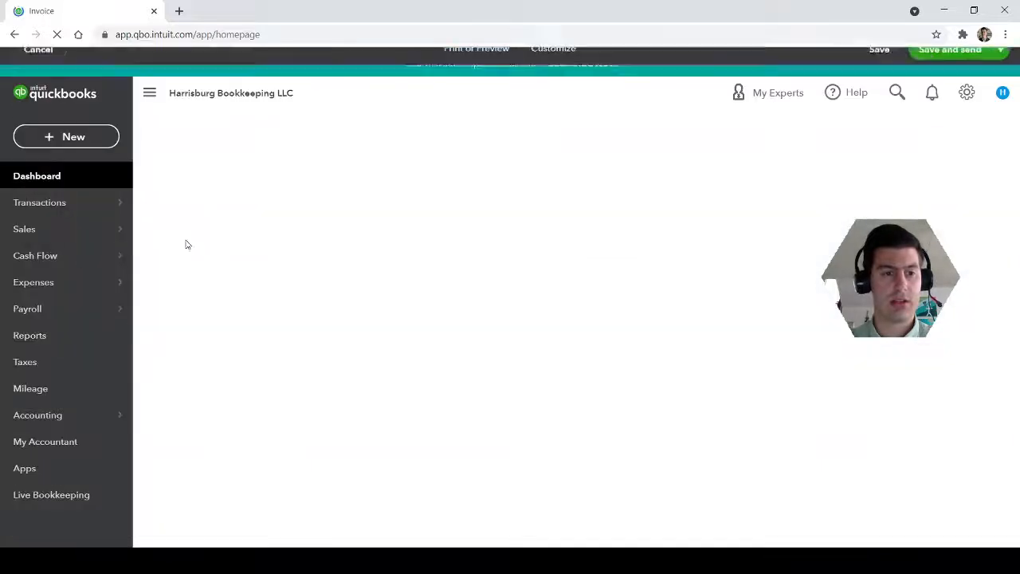
Open Harrisburg Bookkeeping's invoice 1001 from the sales invoices list for editing
mouse_move(39, 231)
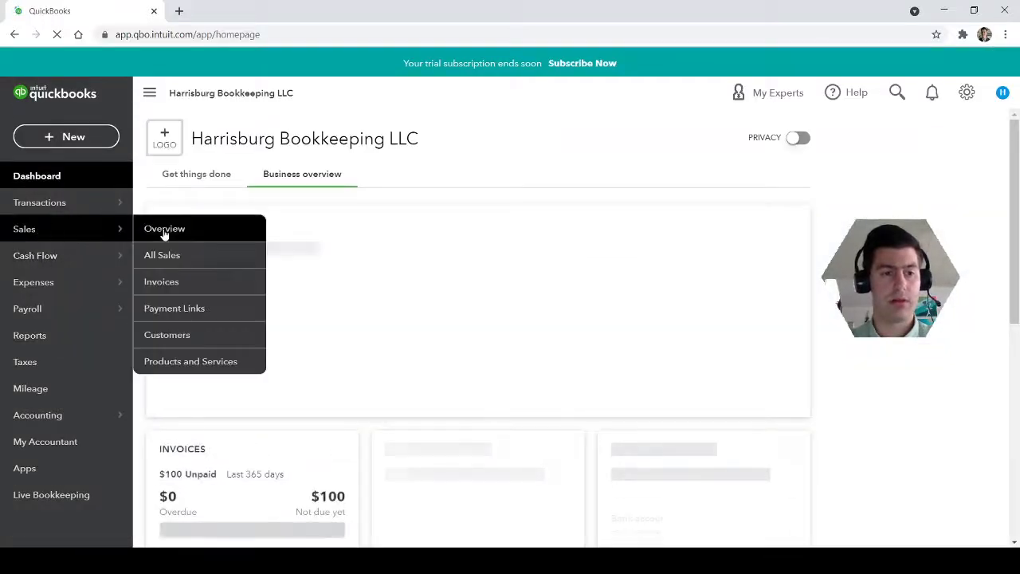
click(165, 282)
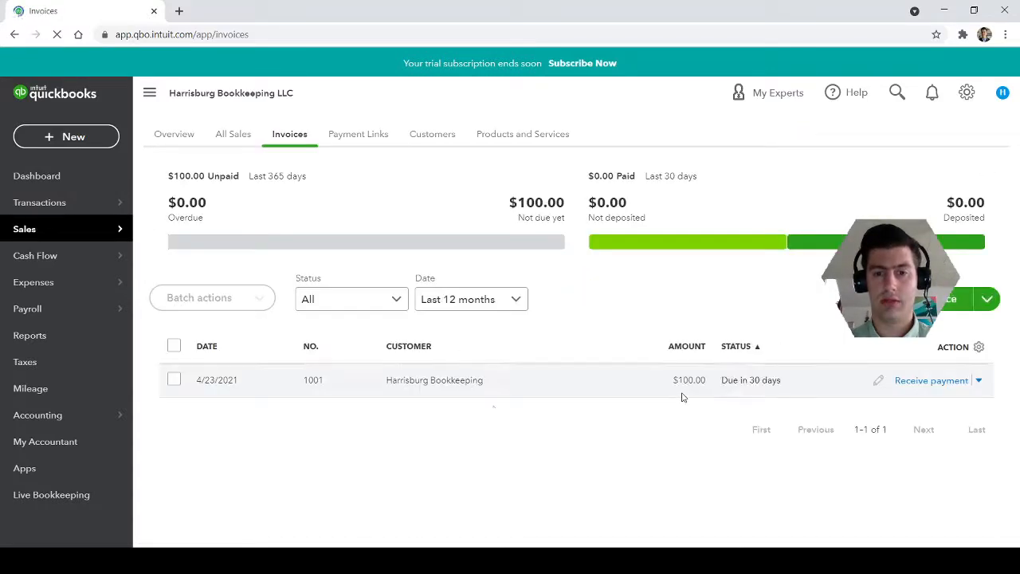
click(451, 382)
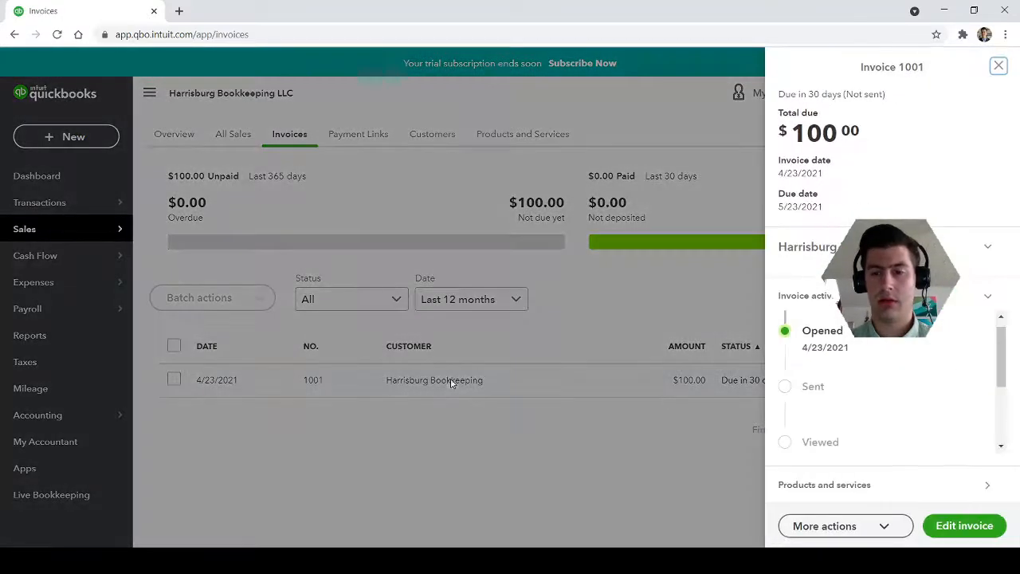
click(957, 530)
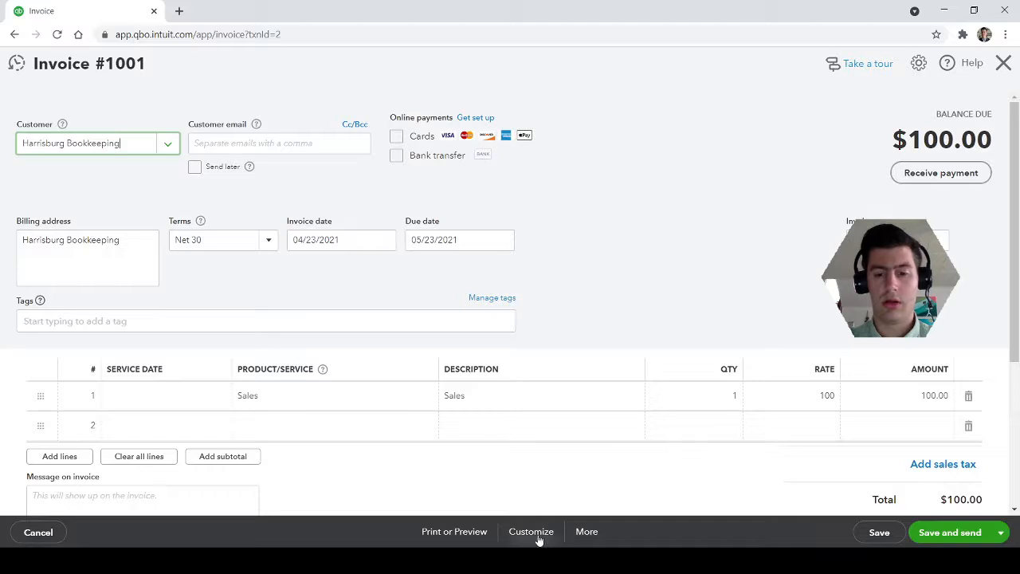
Apply the "My INVOICE Template - 4-23 (50511)" template to the invoice
click(531, 534)
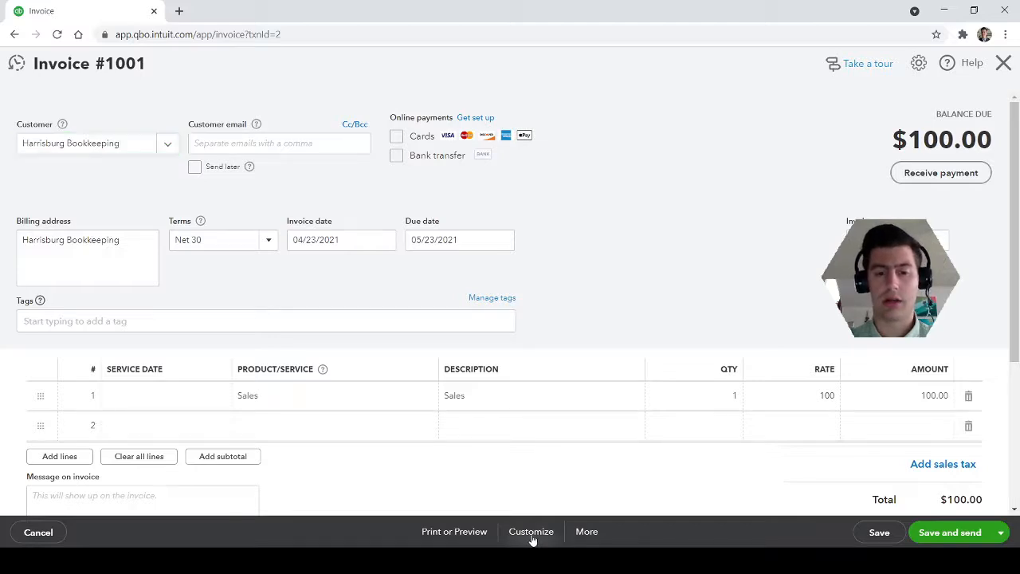
click(640, 253)
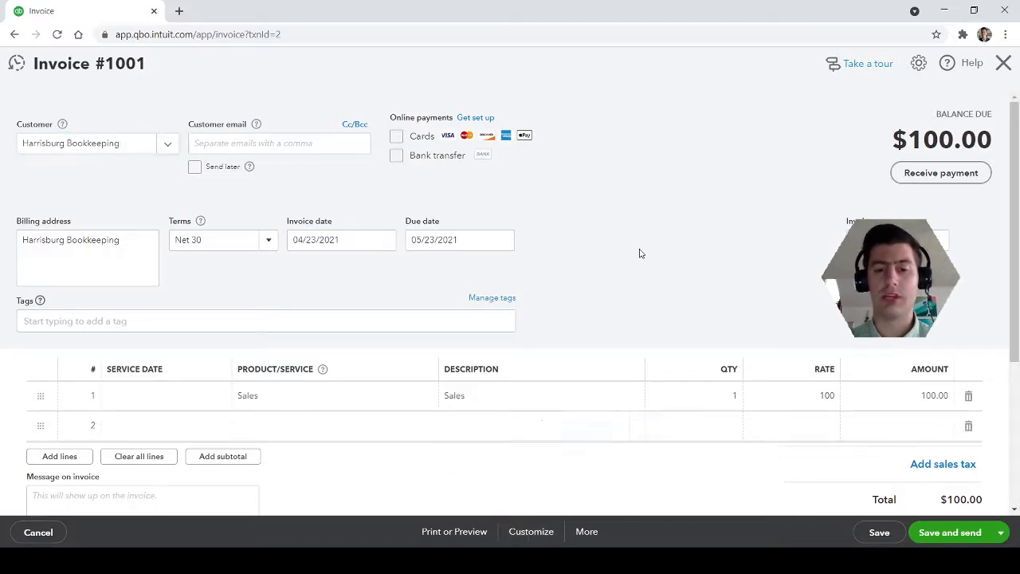
click(519, 537)
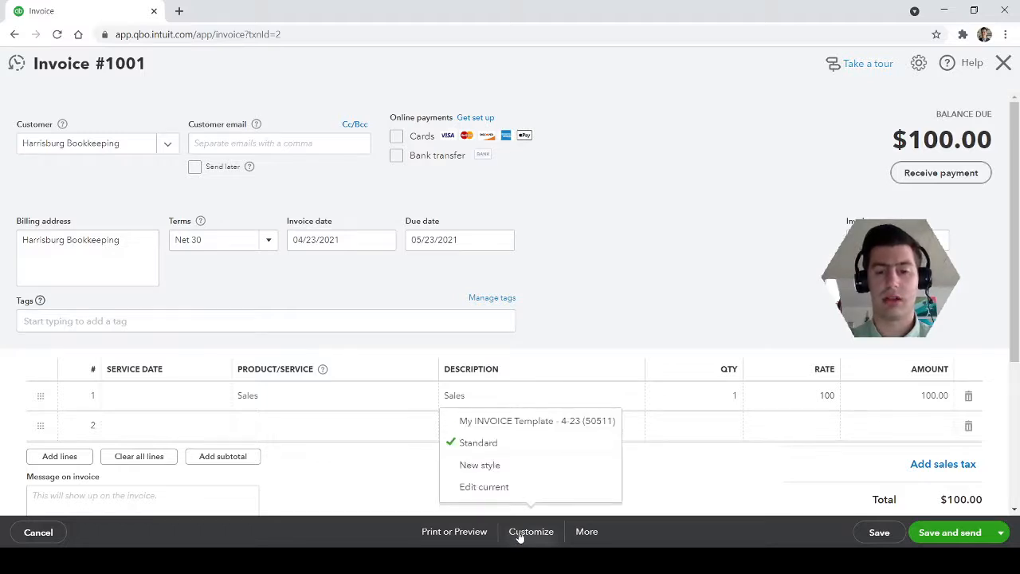
click(517, 428)
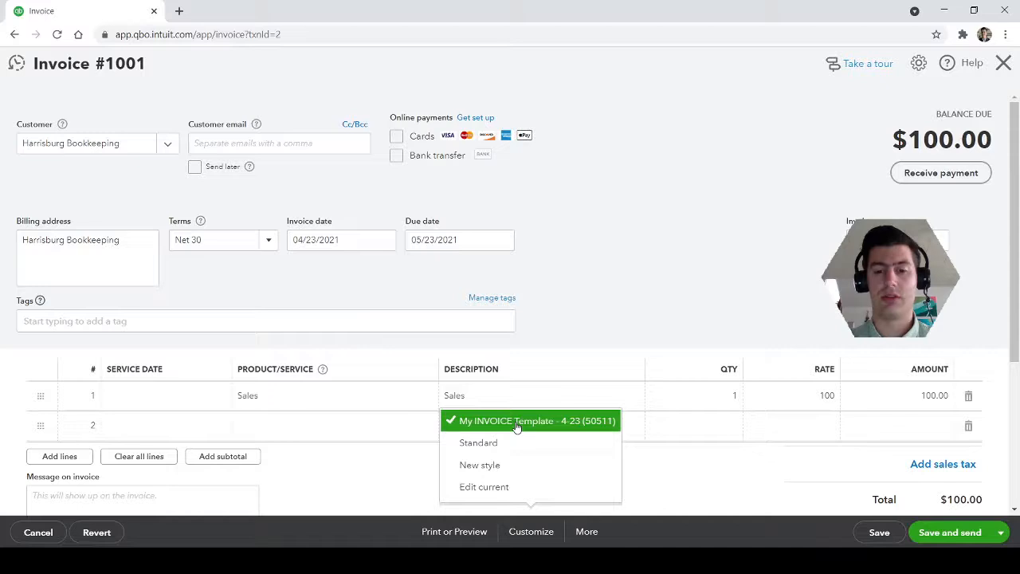
Open the invoice's print preview and examine its layout, company name and logo
click(455, 531)
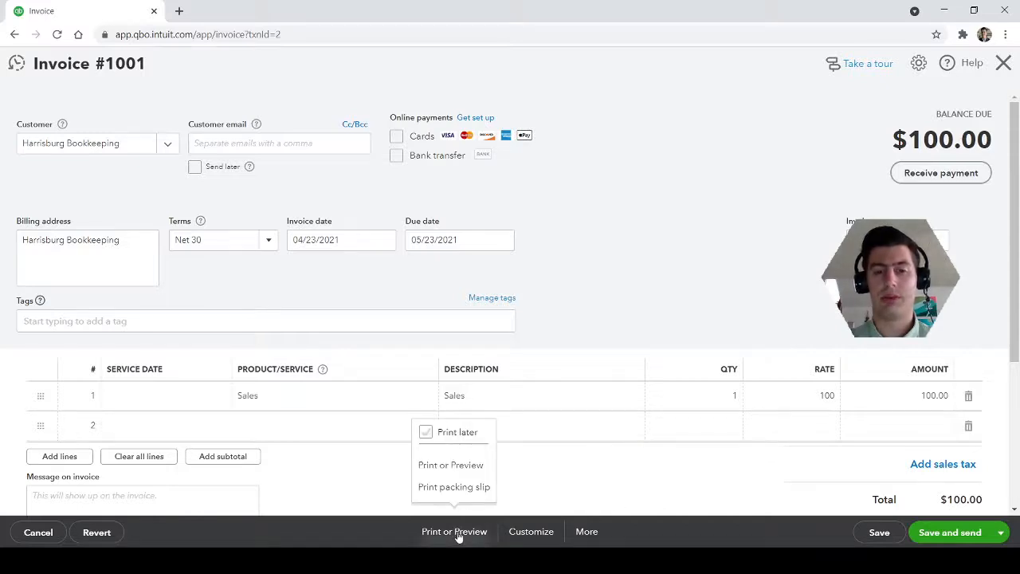
click(461, 471)
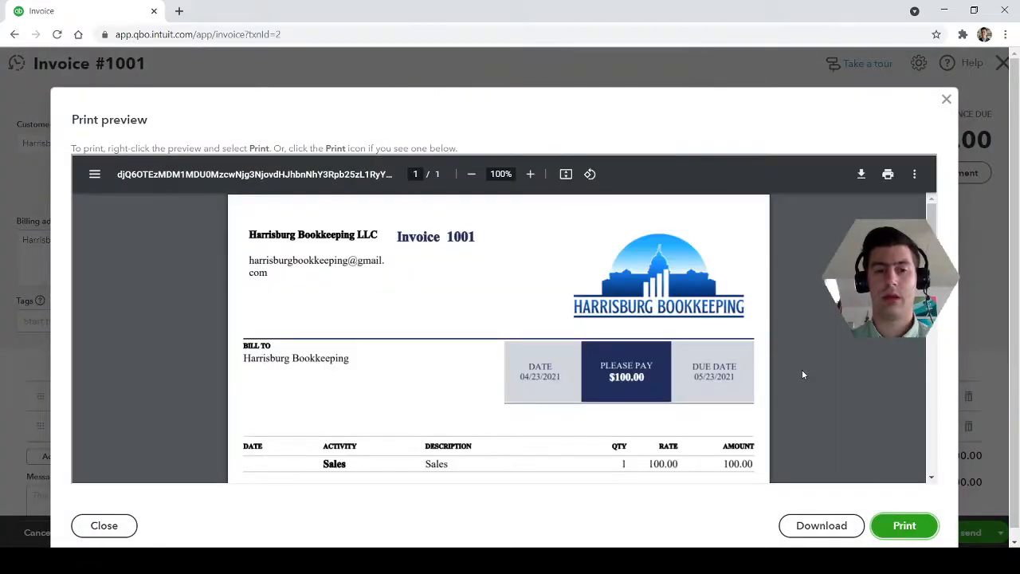
scroll(802, 375, down, 1)
scroll(803, 375, down, 2)
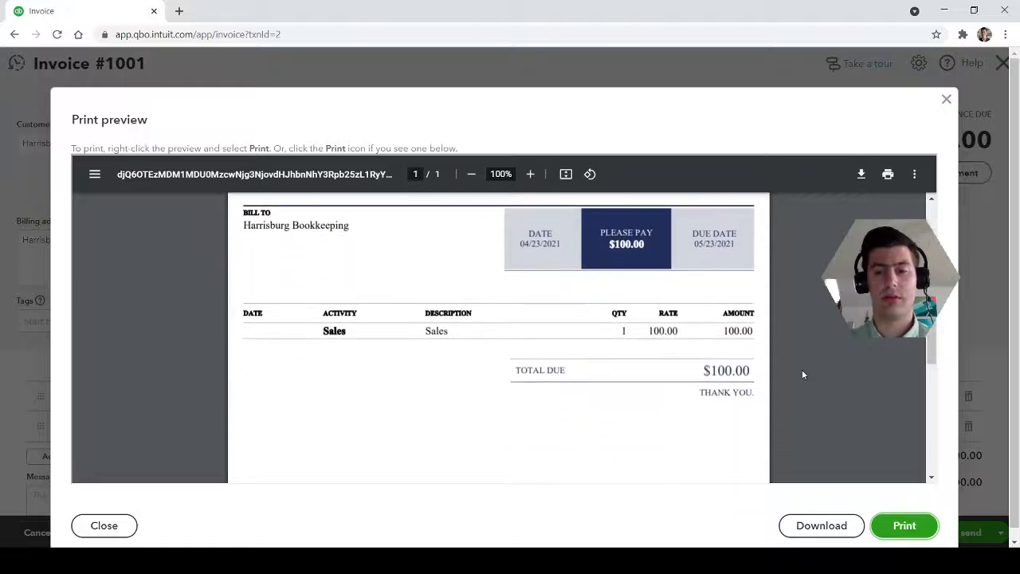
scroll(803, 375, up, 3)
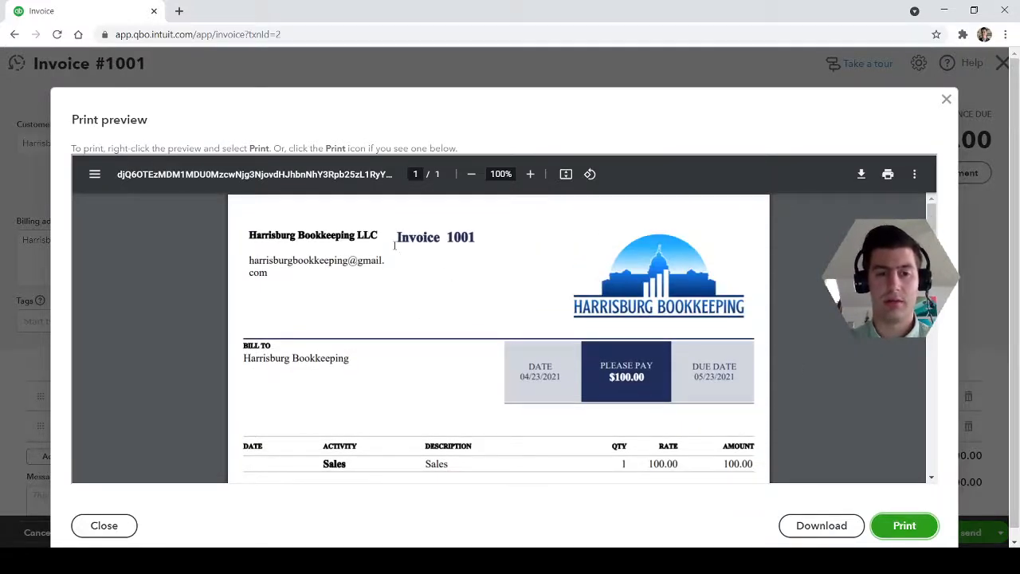
drag(378, 235, 248, 236)
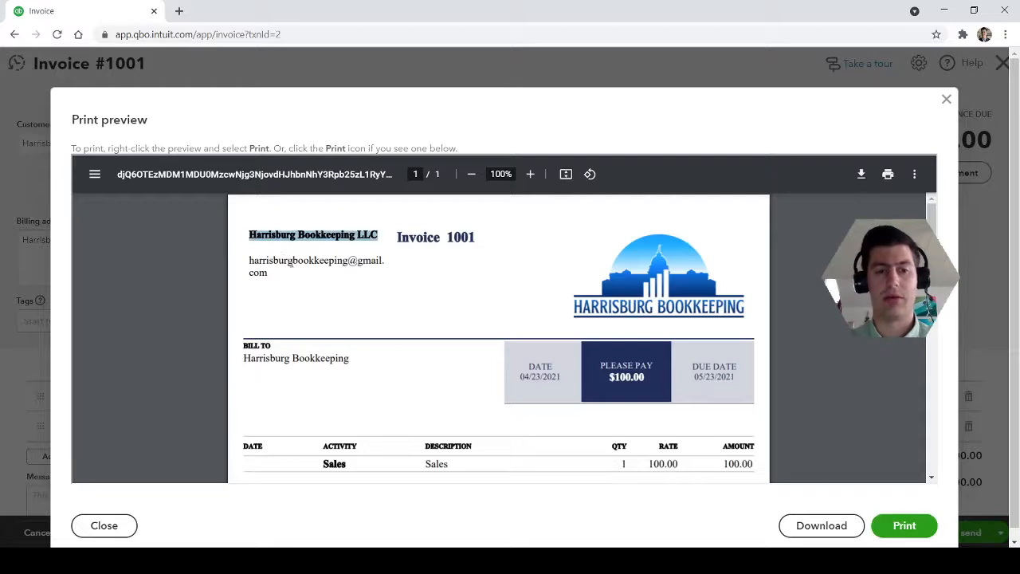
click(480, 296)
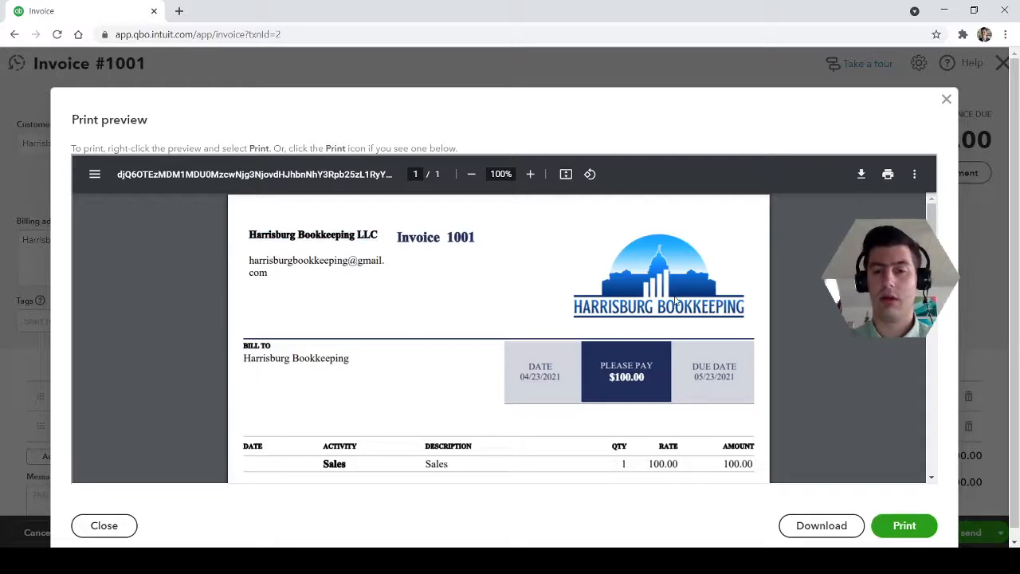
Review the preview's billing details, sales line and total due down to the end of the page
scroll(529, 311, down, 2)
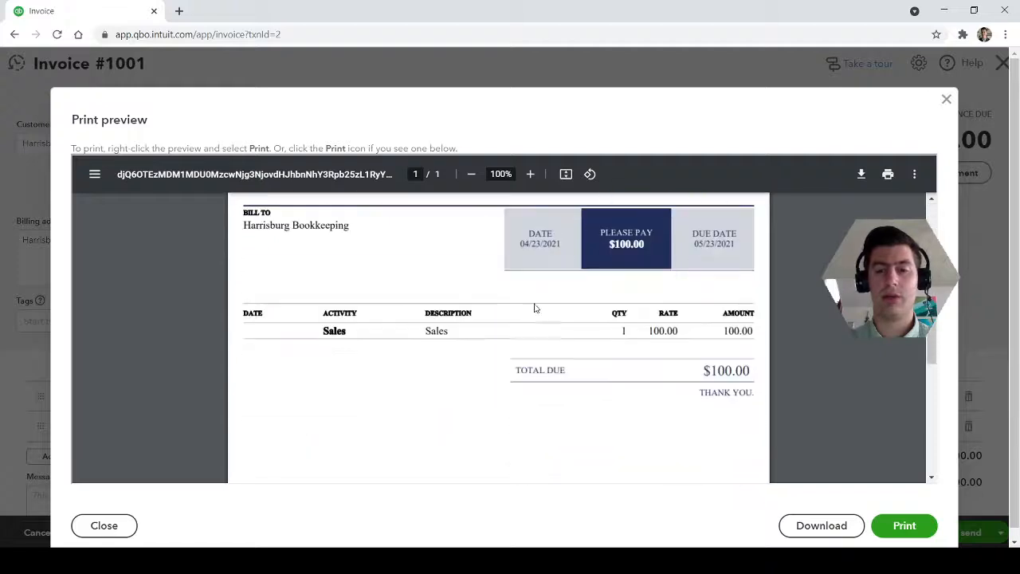
scroll(496, 358, down, 3)
scroll(499, 372, up, 2)
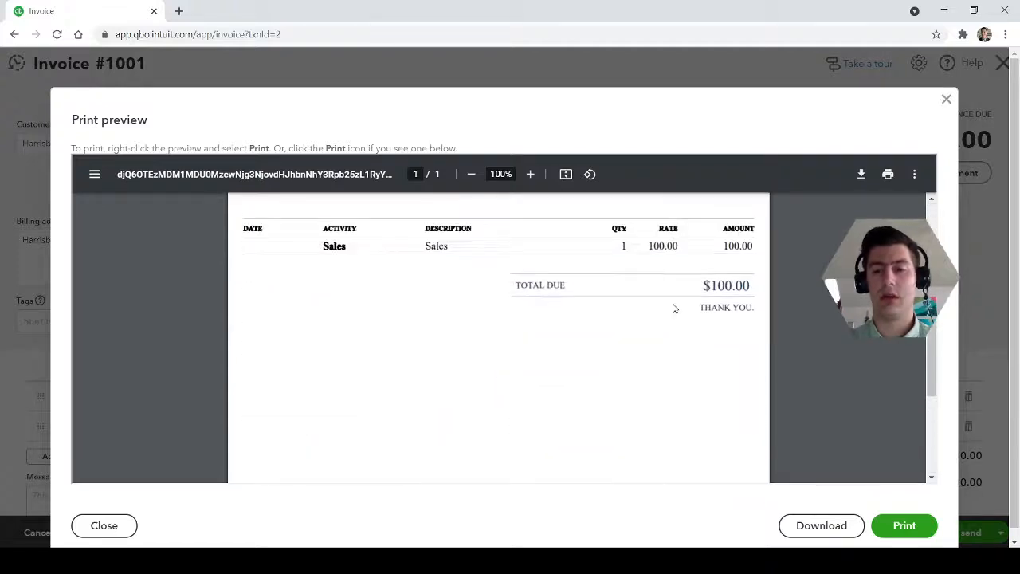
scroll(637, 380, up, 3)
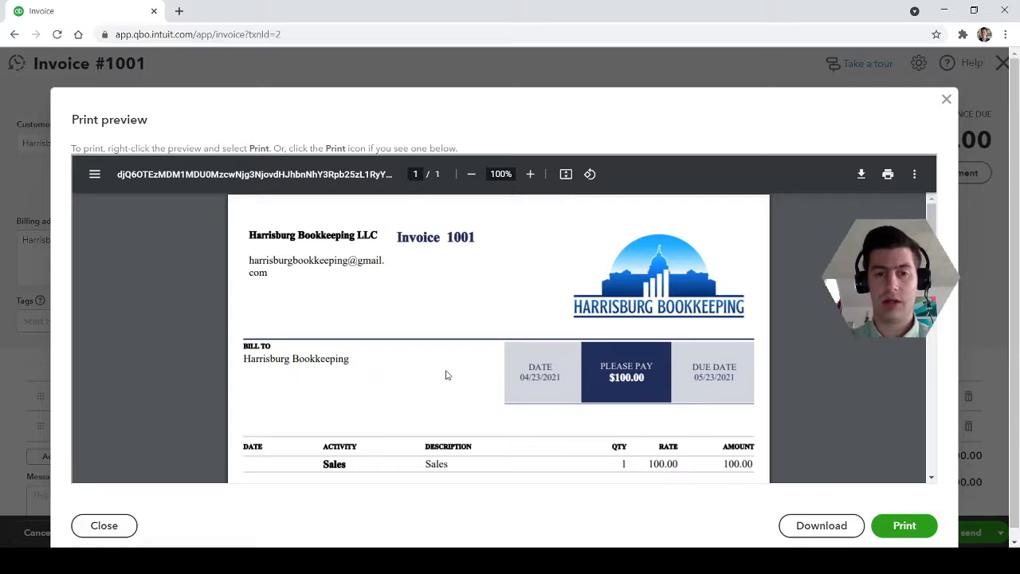
scroll(447, 376, down, 2)
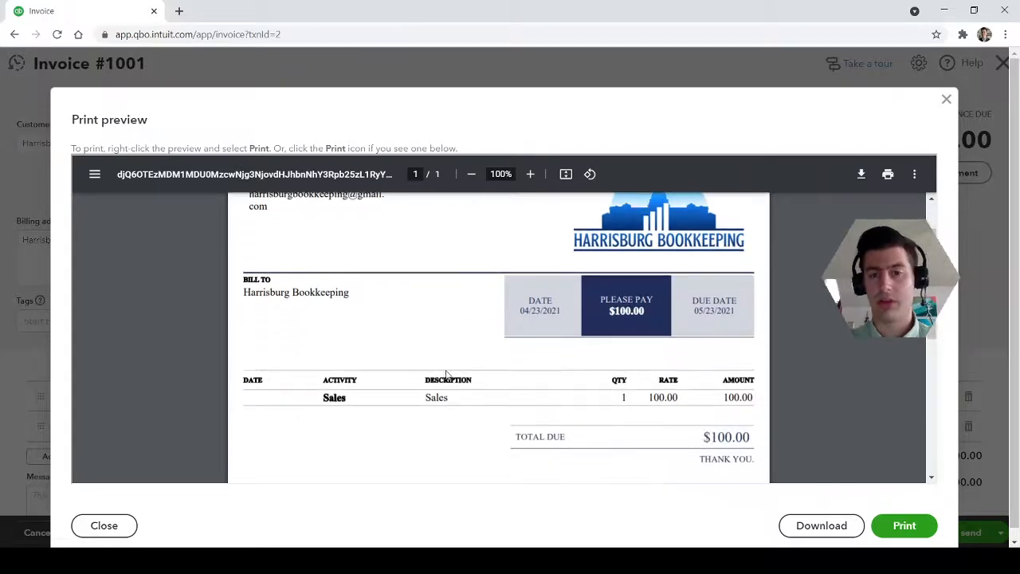
scroll(446, 376, down, 5)
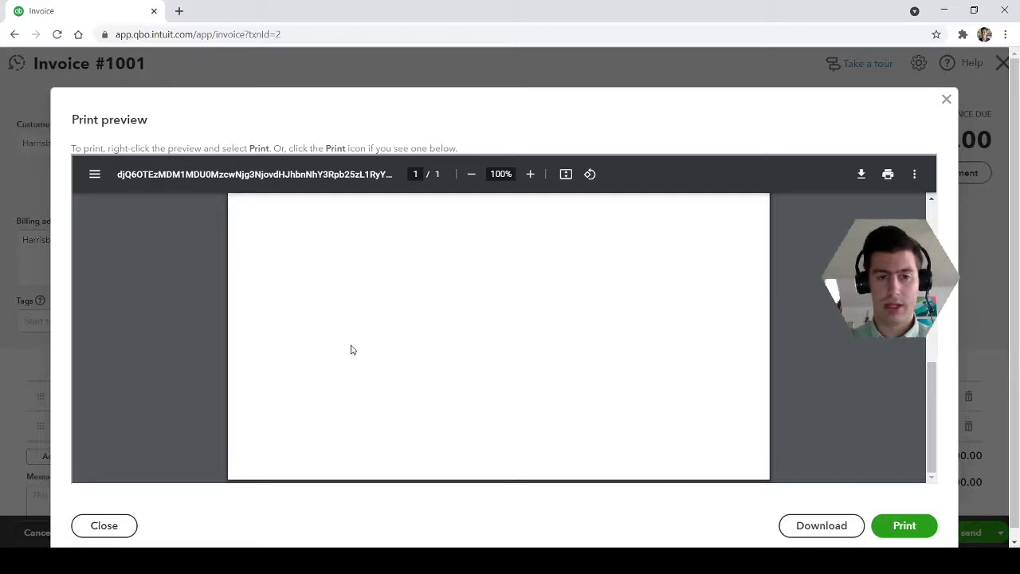
scroll(513, 380, up, 7)
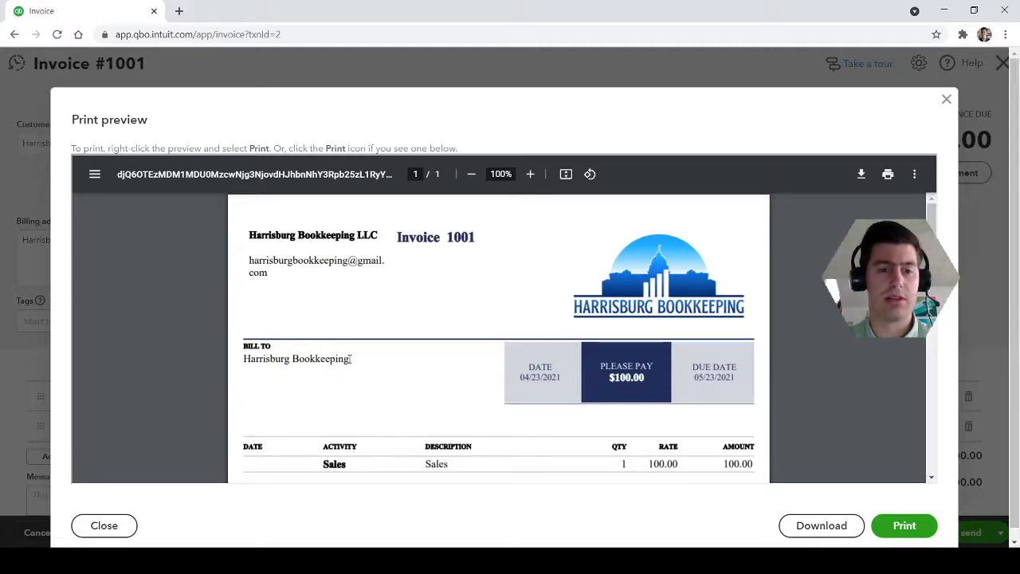
Highlight the company name and email in the preview's header to examine them, and recheck the rest of the page
drag(349, 358, 294, 263)
click(258, 234)
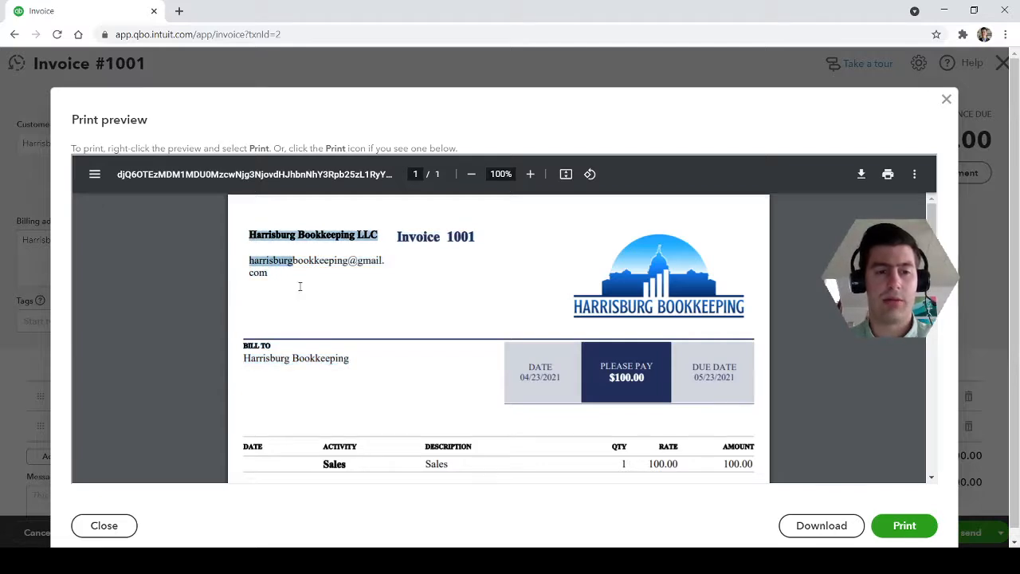
drag(409, 273, 387, 264)
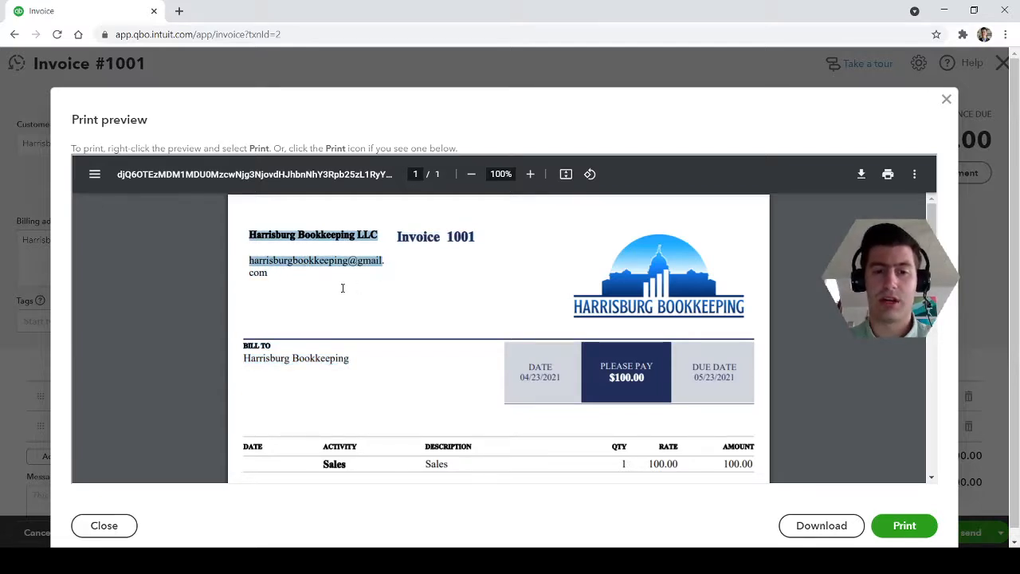
click(313, 284)
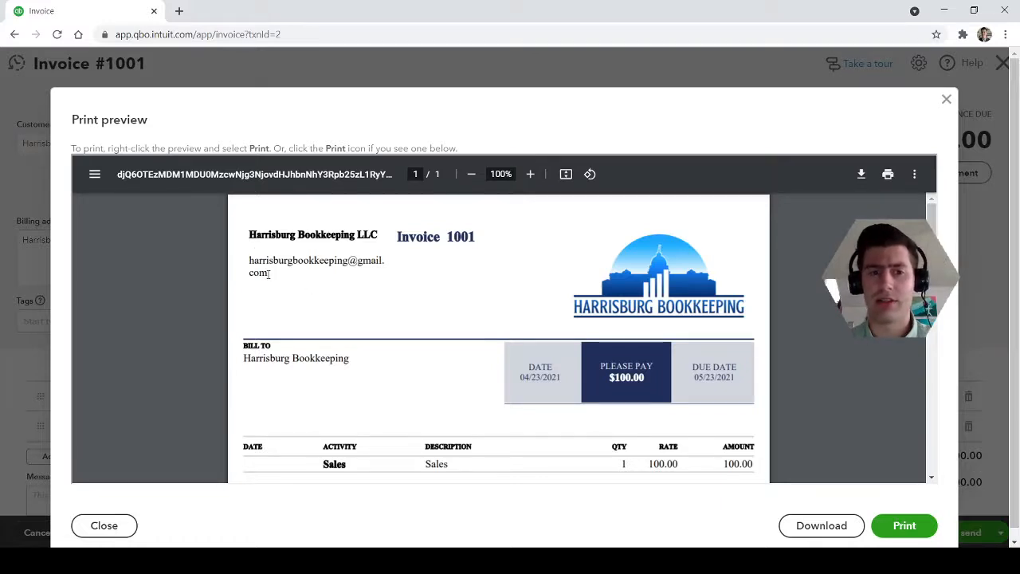
drag(270, 273, 244, 233)
click(245, 235)
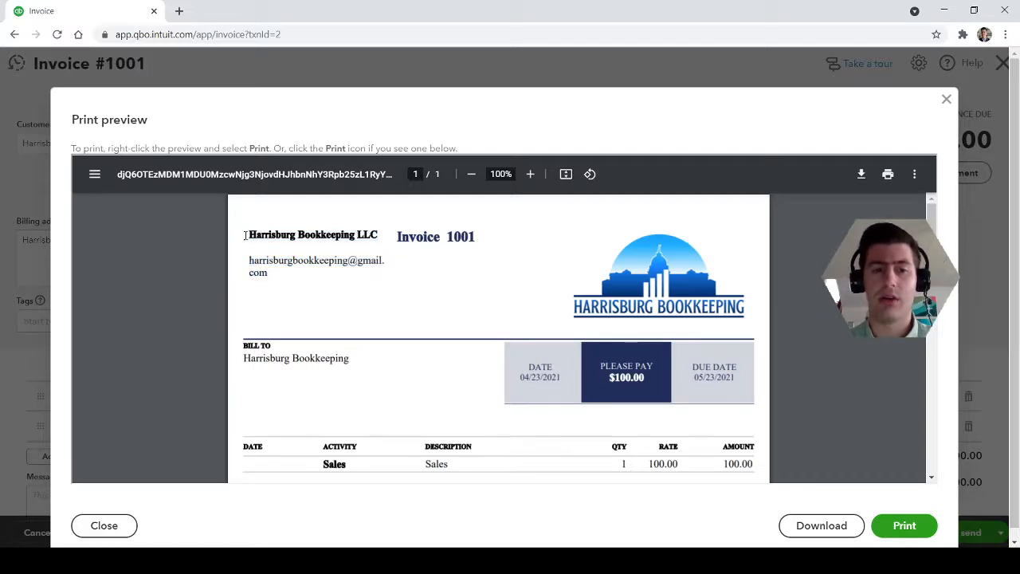
drag(245, 235, 305, 262)
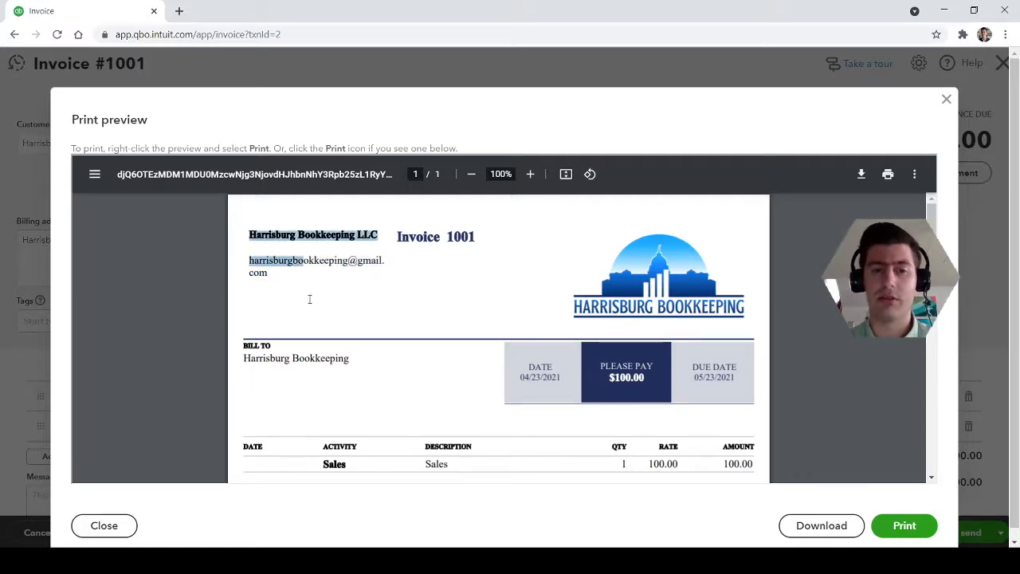
click(269, 272)
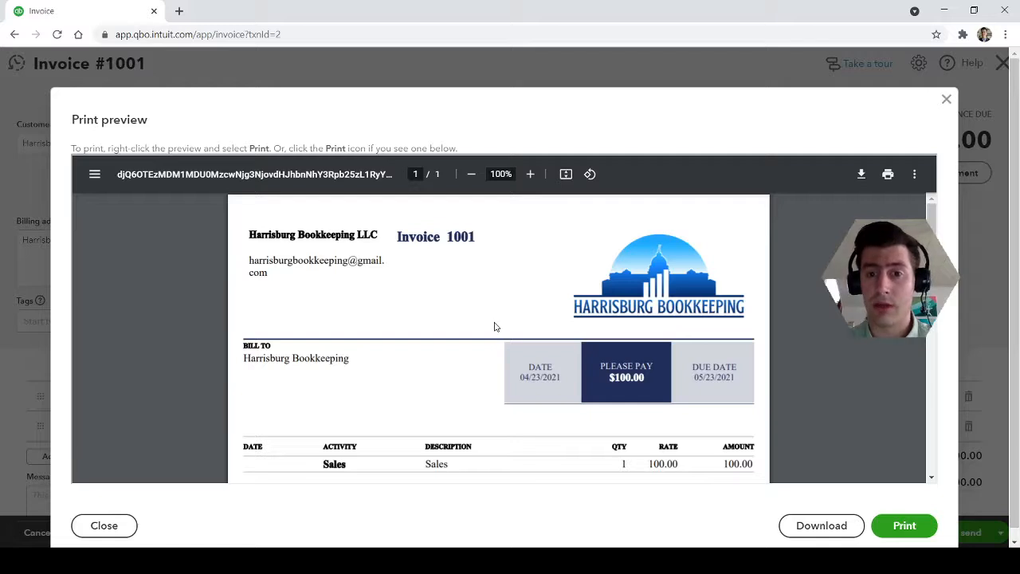
scroll(490, 359, down, 5)
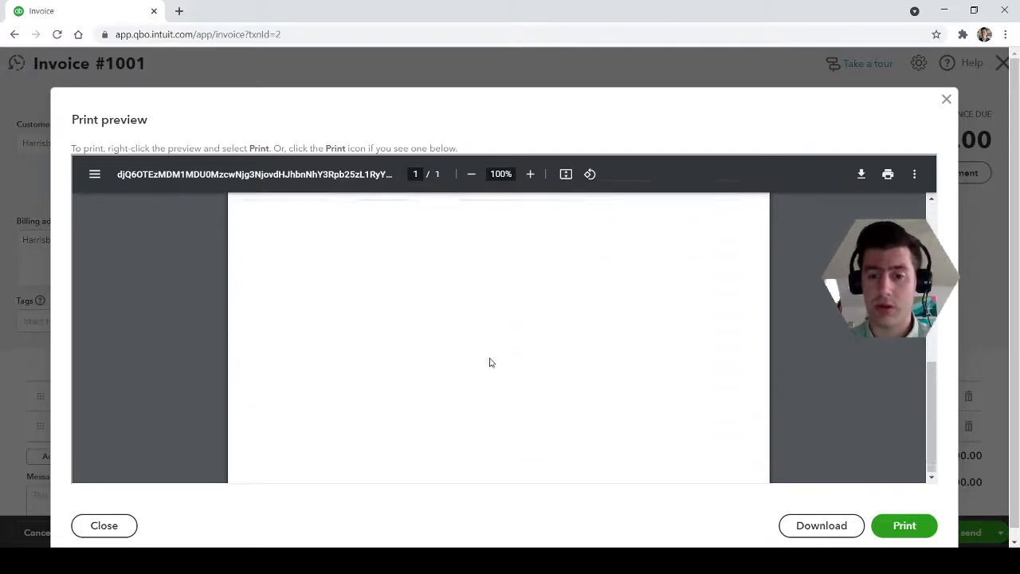
scroll(491, 362, up, 5)
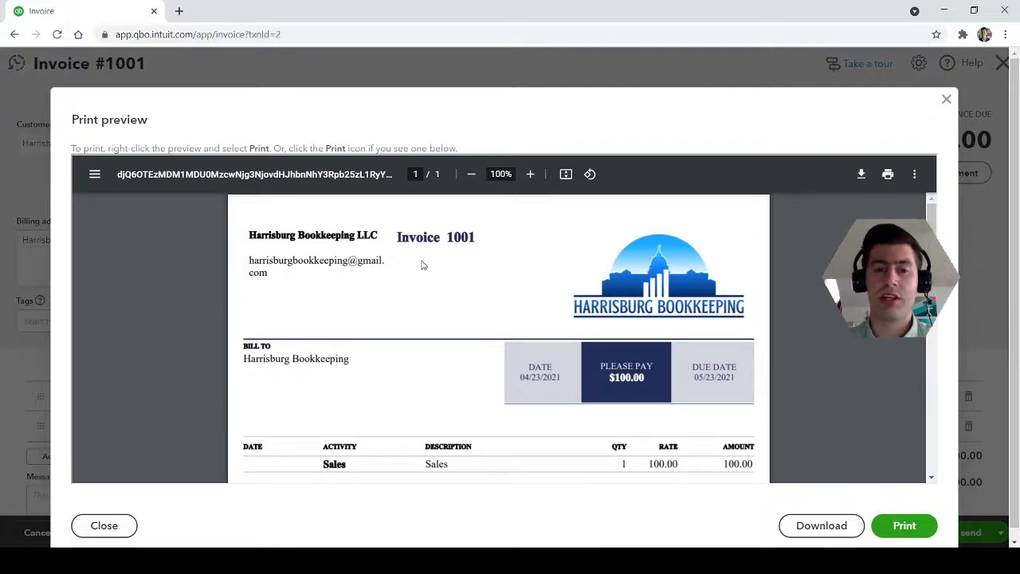
drag(280, 268, 246, 216)
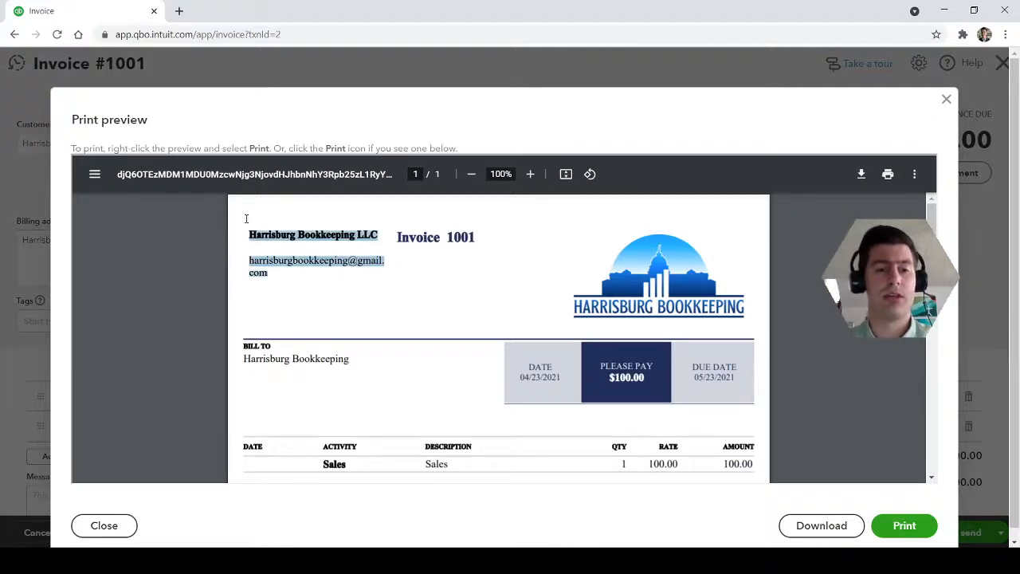
click(274, 267)
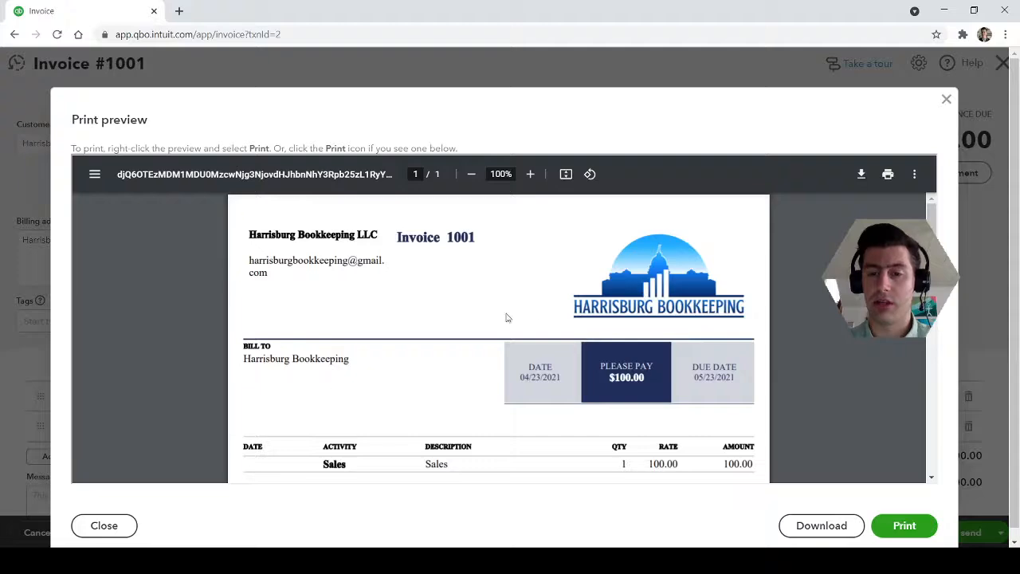
Close the print preview and the invoice to return to the invoices list
click(946, 99)
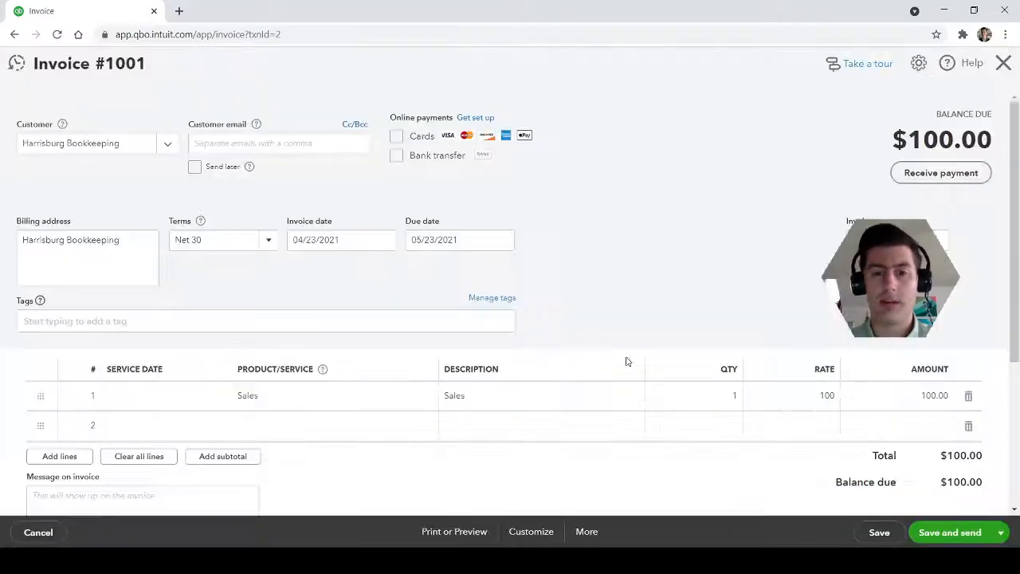
click(1003, 66)
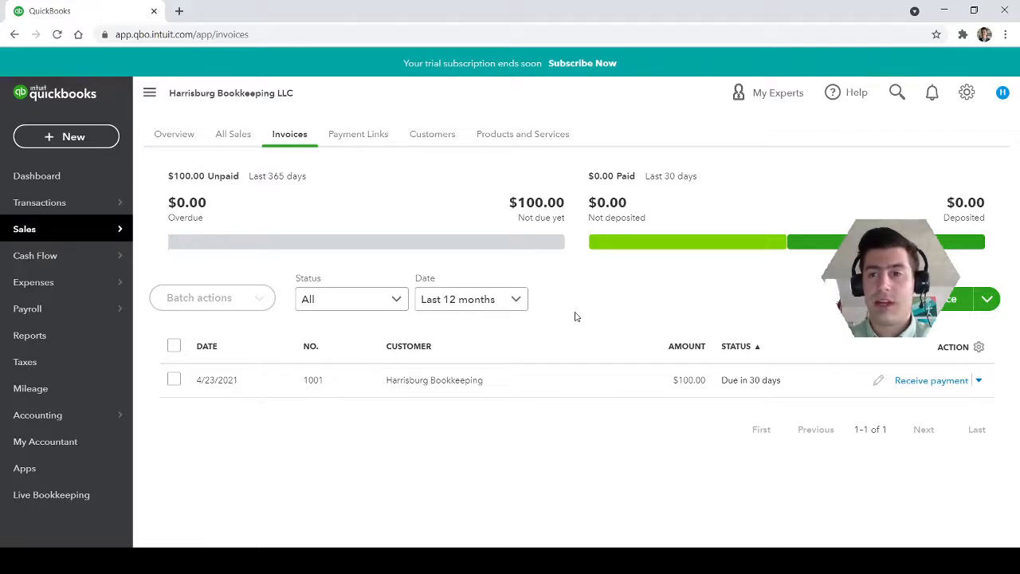
click(487, 560)
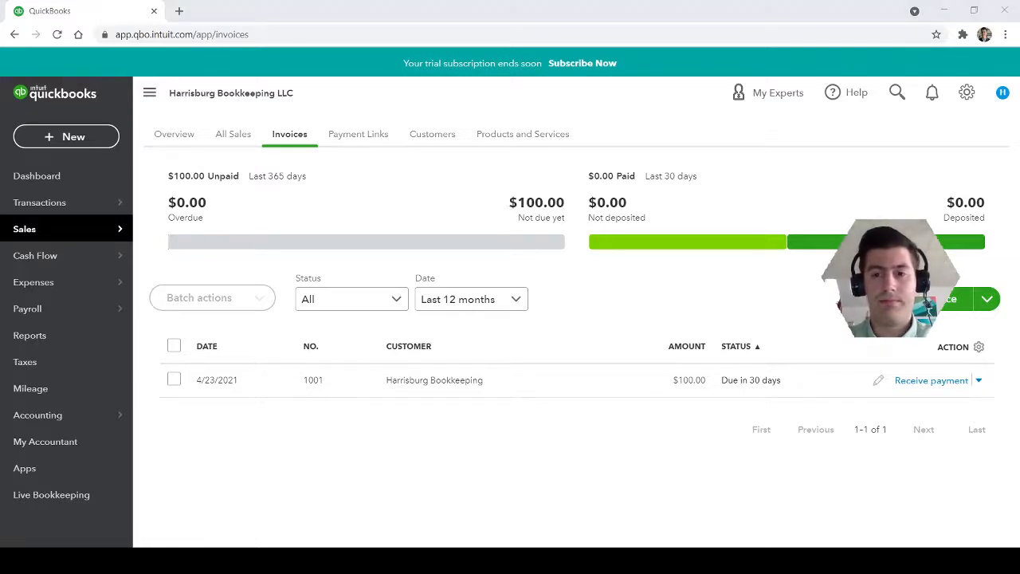